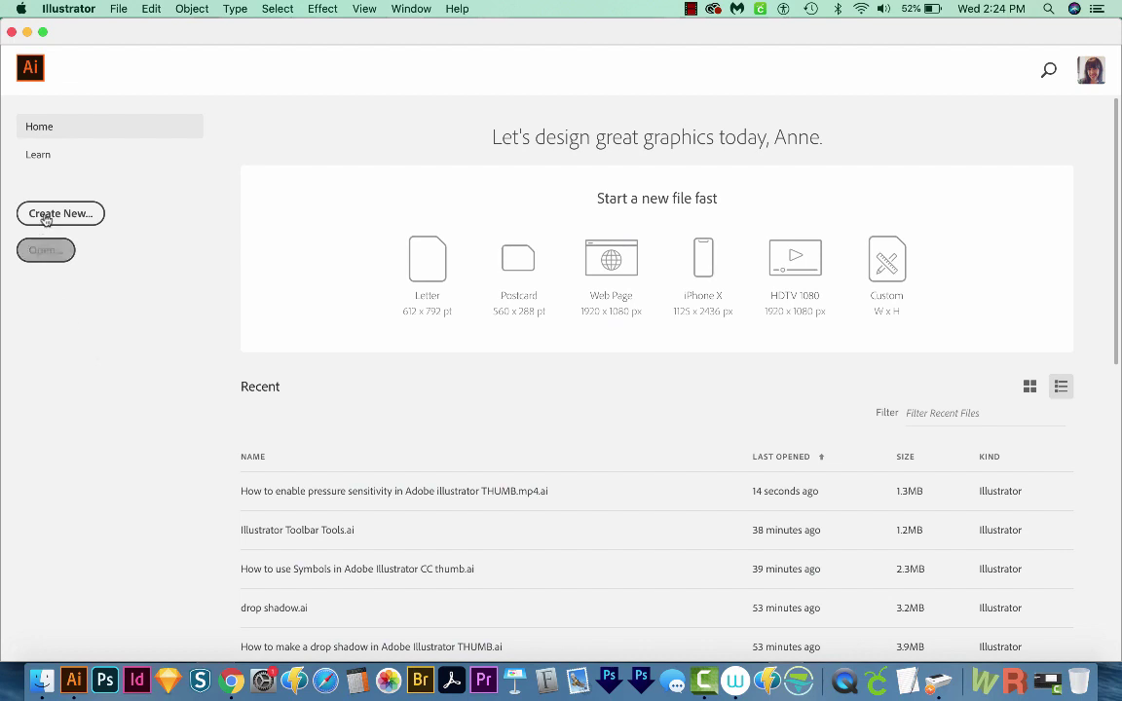
Step: Create a new blank document using the Letter preset from the Print presets
{"action": "left_click", "coordinate": [71, 215]}
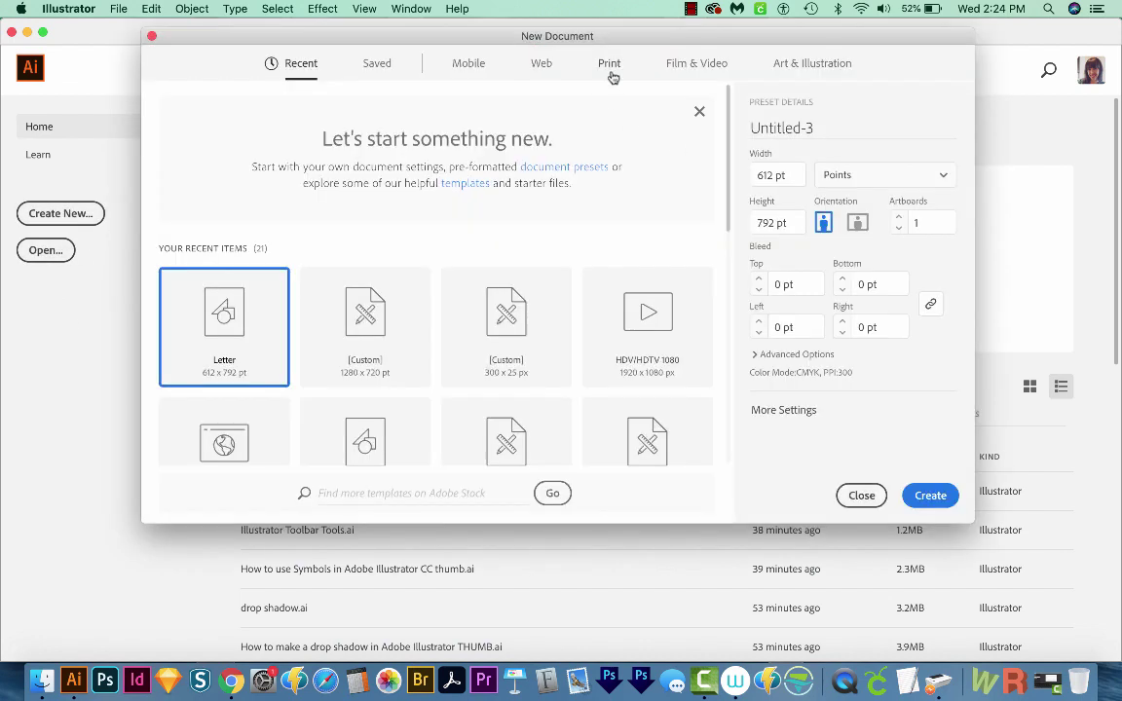
{"action": "left_click", "coordinate": [610, 68]}
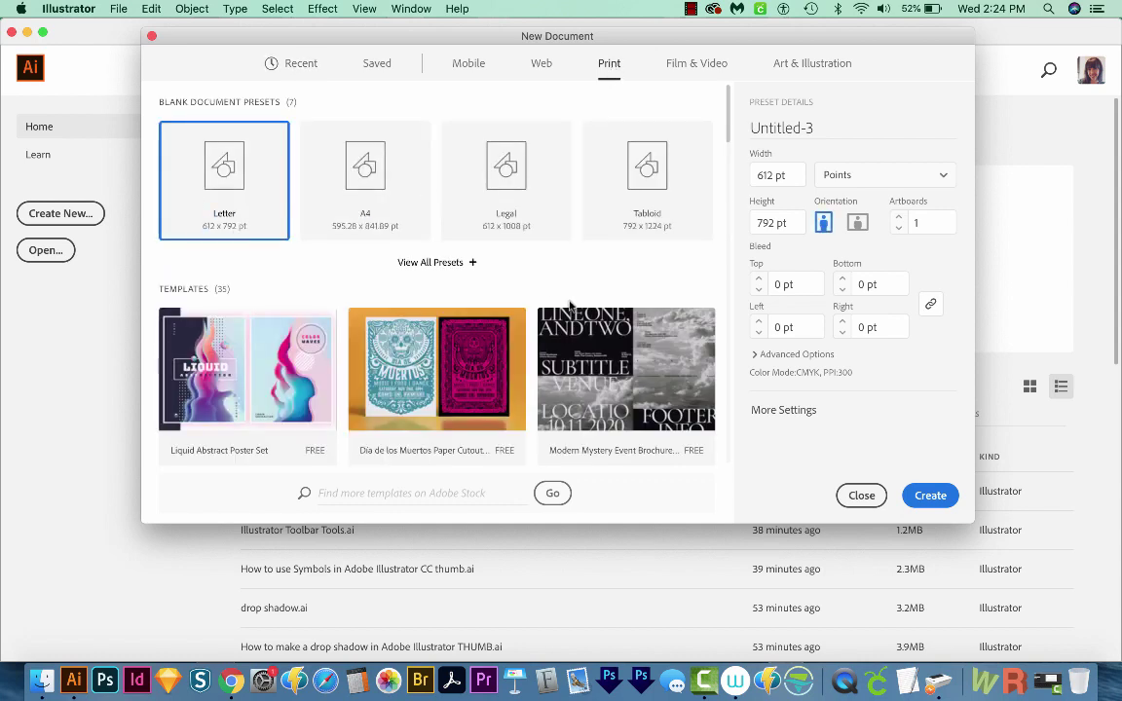
{"action": "left_click", "coordinate": [930, 495]}
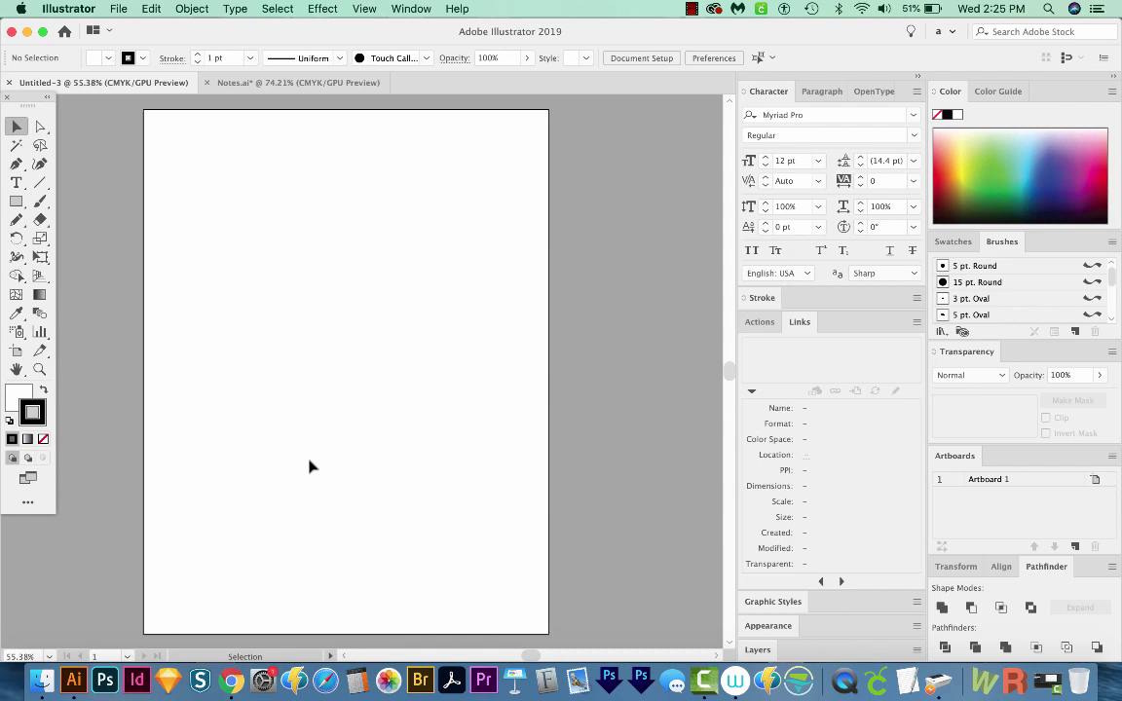
Step: Paste the hourglass icon, enlarge it, and select its glass body and sand parts individually
{"action": "key", "text": "super+v"}
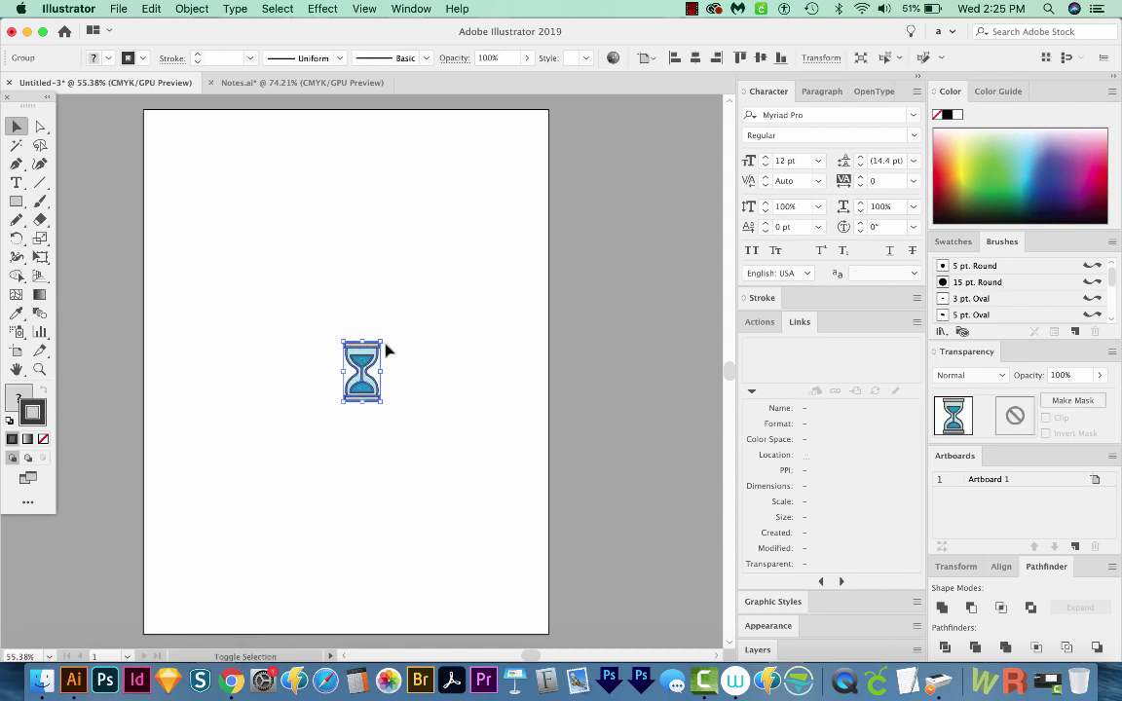
{"action": "mouse_move", "coordinate": [385, 342]}
{"action": "left_mouse_down"}
{"action": "mouse_move", "coordinate": [496, 233]}
{"action": "mouse_move", "coordinate": [388, 250]}
{"action": "left_mouse_up"}
{"action": "key", "text": "a"}
{"action": "left_click", "coordinate": [388, 250]}
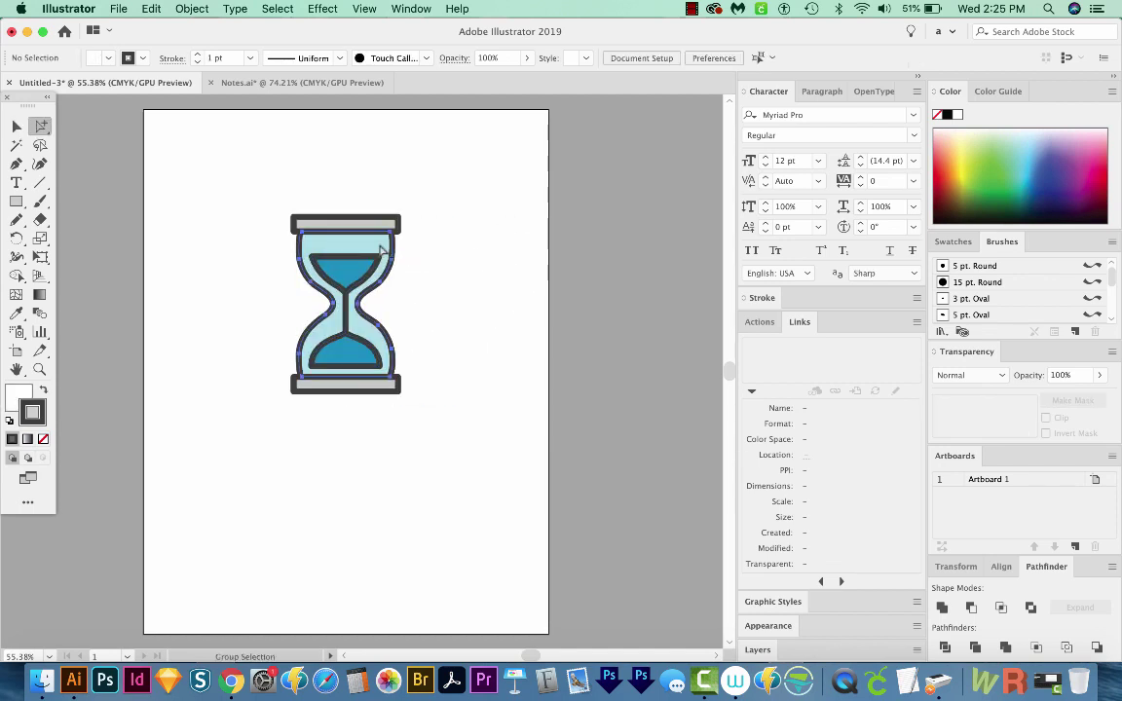
{"action": "left_click", "coordinate": [339, 352]}
{"action": "left_click", "coordinate": [472, 304]}
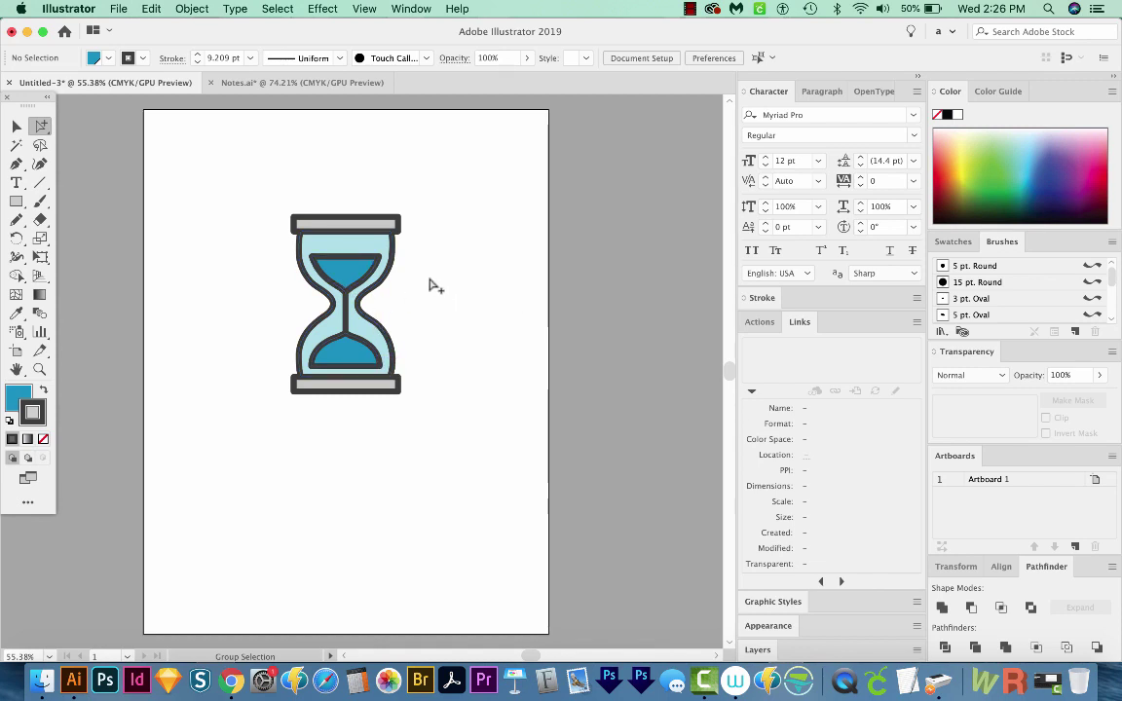
Step: Select the whole hourglass group, then deselect it
{"action": "key", "text": "v"}
{"action": "left_click", "coordinate": [380, 255]}
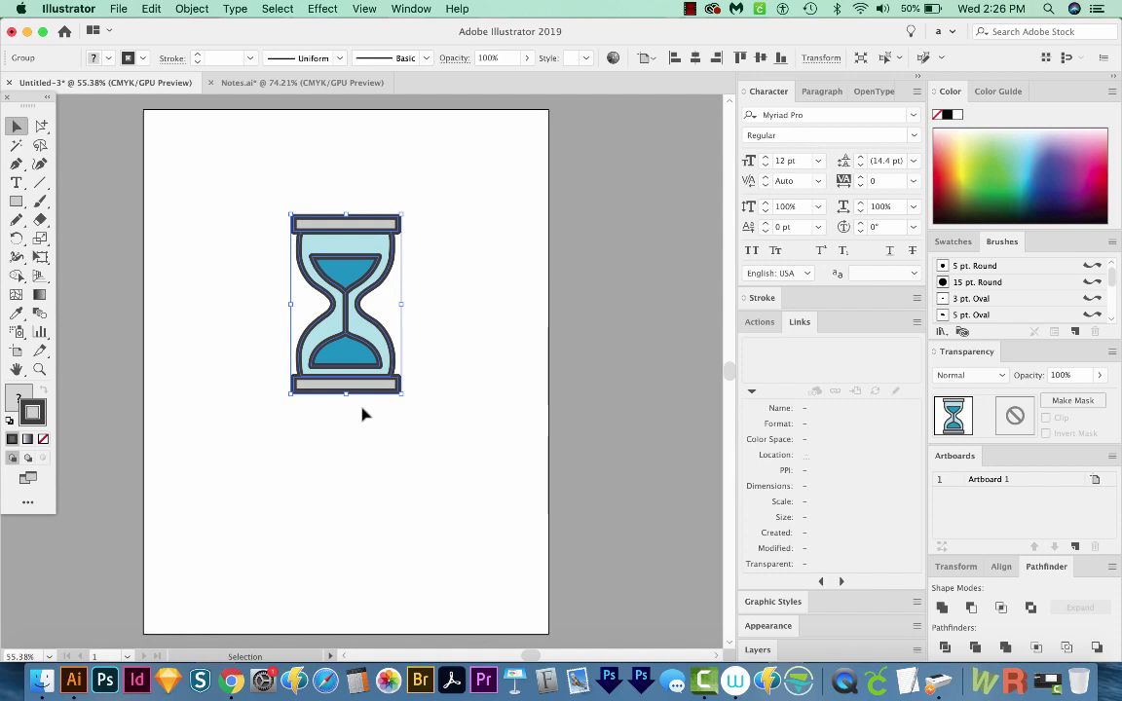
{"action": "left_click", "coordinate": [375, 458]}
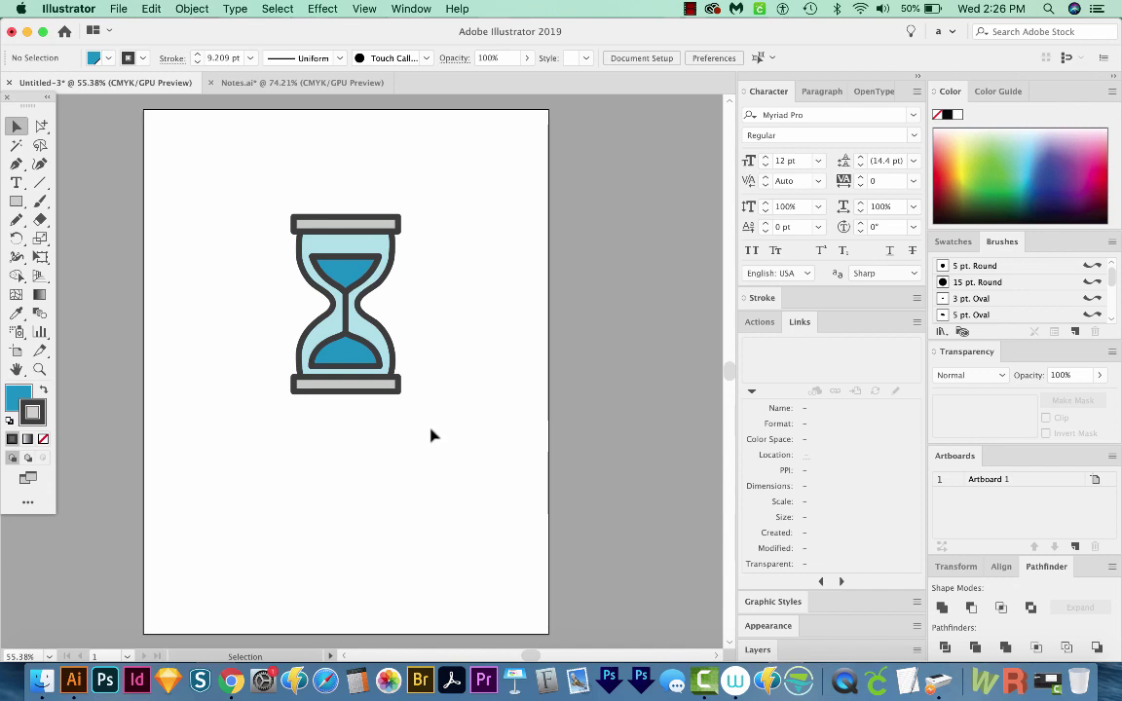
Step: Draw a rectangle over the hourglass and fill it with a white-to-black gradient
{"action": "key", "text": "m"}
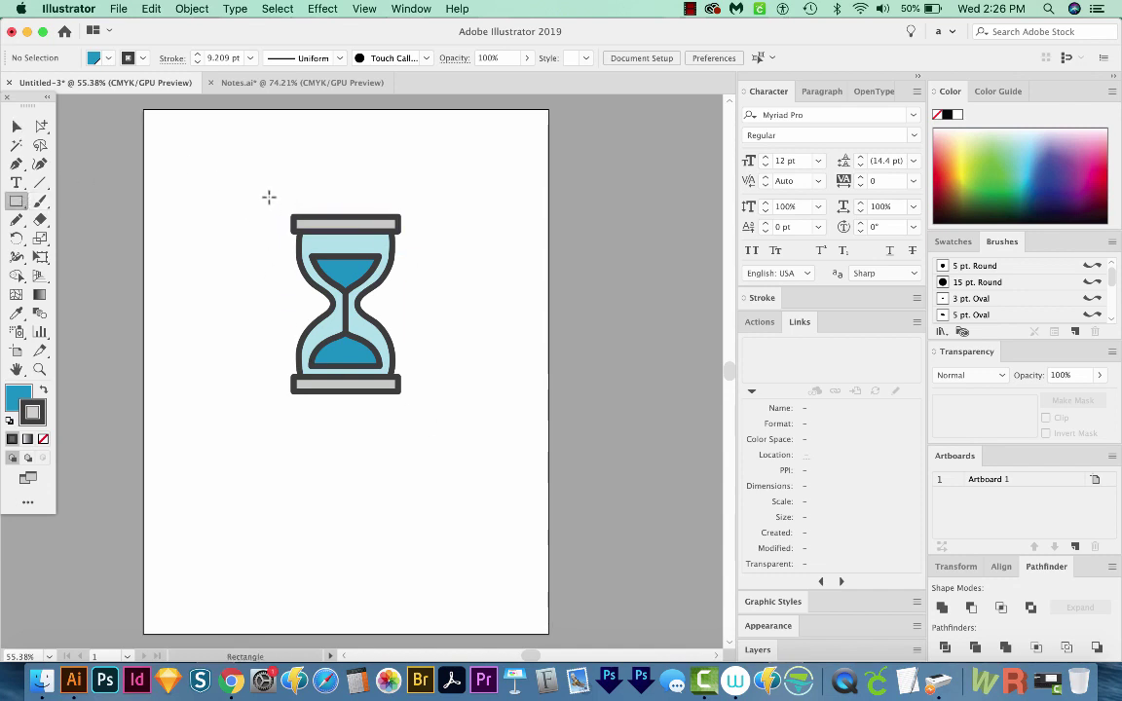
{"action": "left_click_drag", "start_coordinate": [269, 197], "coordinate": [434, 421]}
{"action": "left_click", "coordinate": [20, 395]}
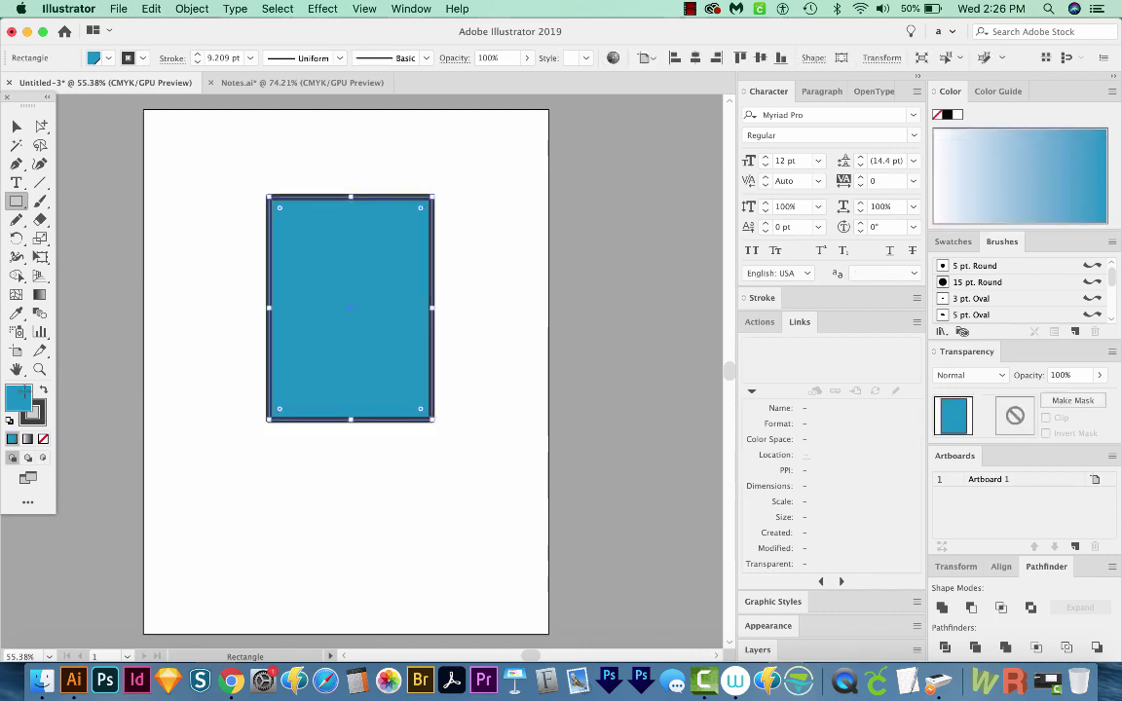
{"action": "left_click", "coordinate": [410, 9]}
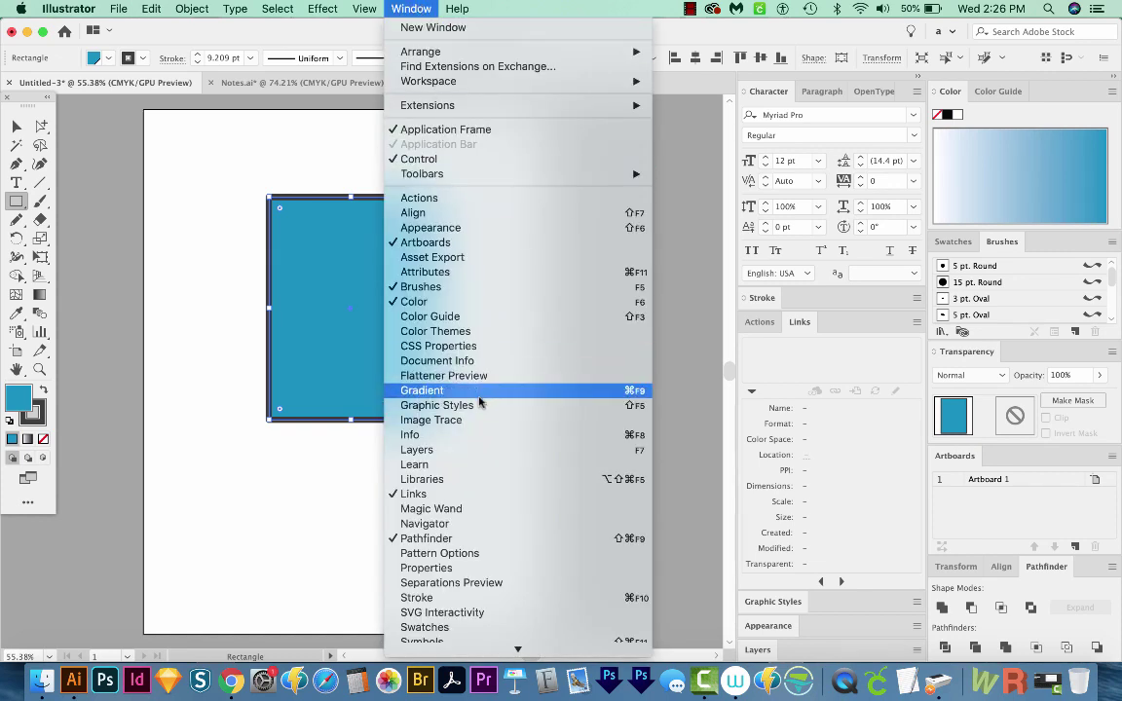
{"action": "left_click", "coordinate": [482, 394]}
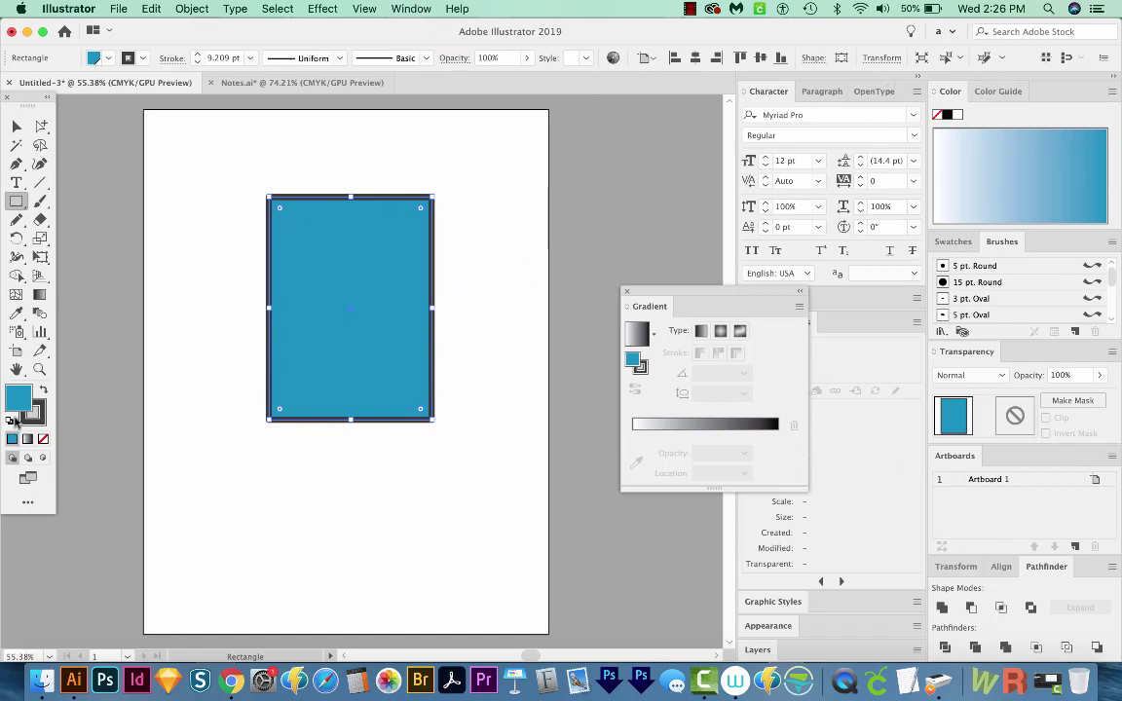
{"action": "left_click", "coordinate": [707, 425]}
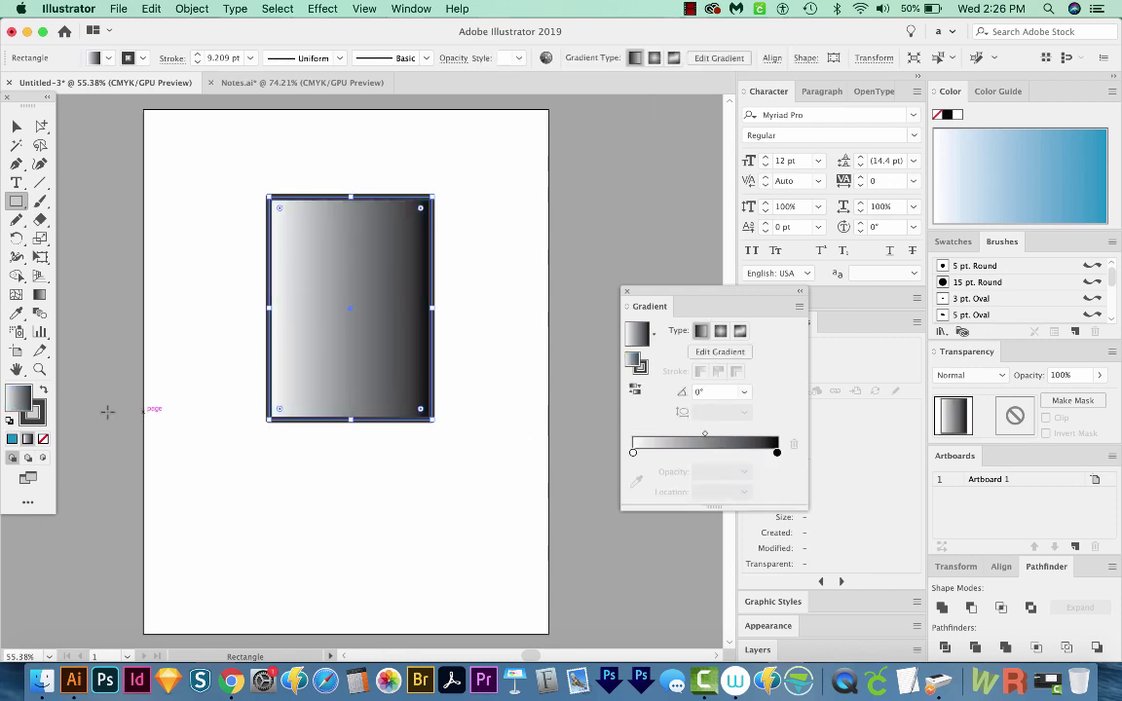
Step: Remove the rectangle's stroke, then select the hourglass group
{"action": "left_click", "coordinate": [39, 414]}
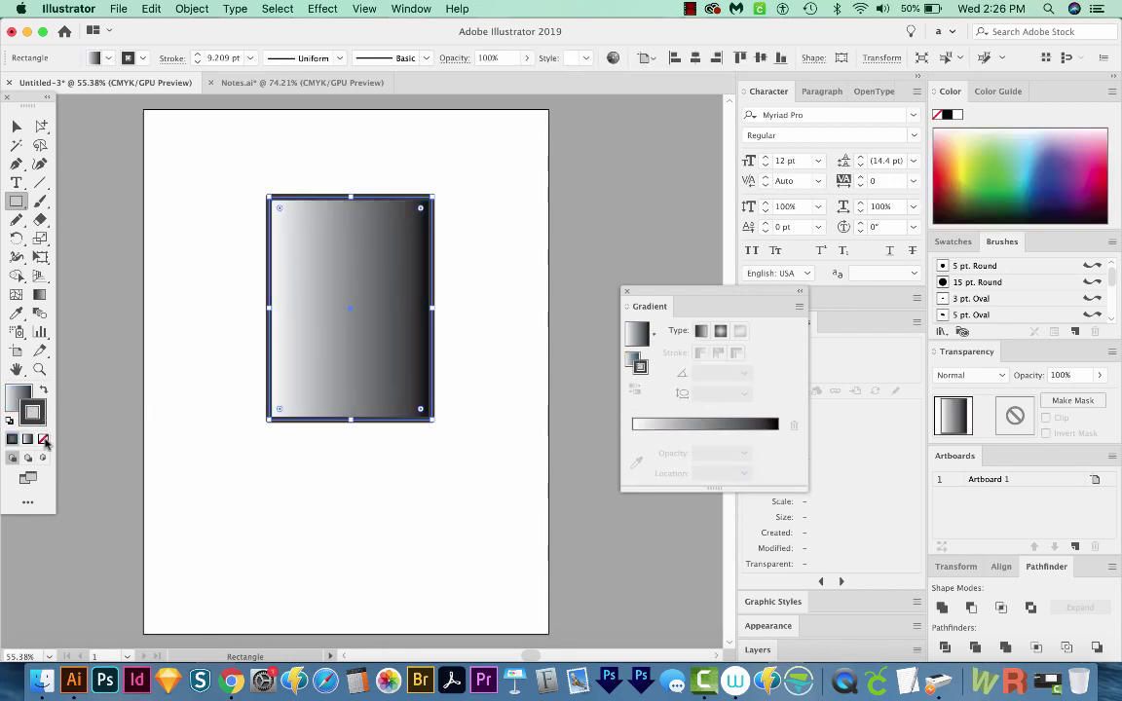
{"action": "left_click", "coordinate": [42, 439]}
{"action": "left_click", "coordinate": [16, 126]}
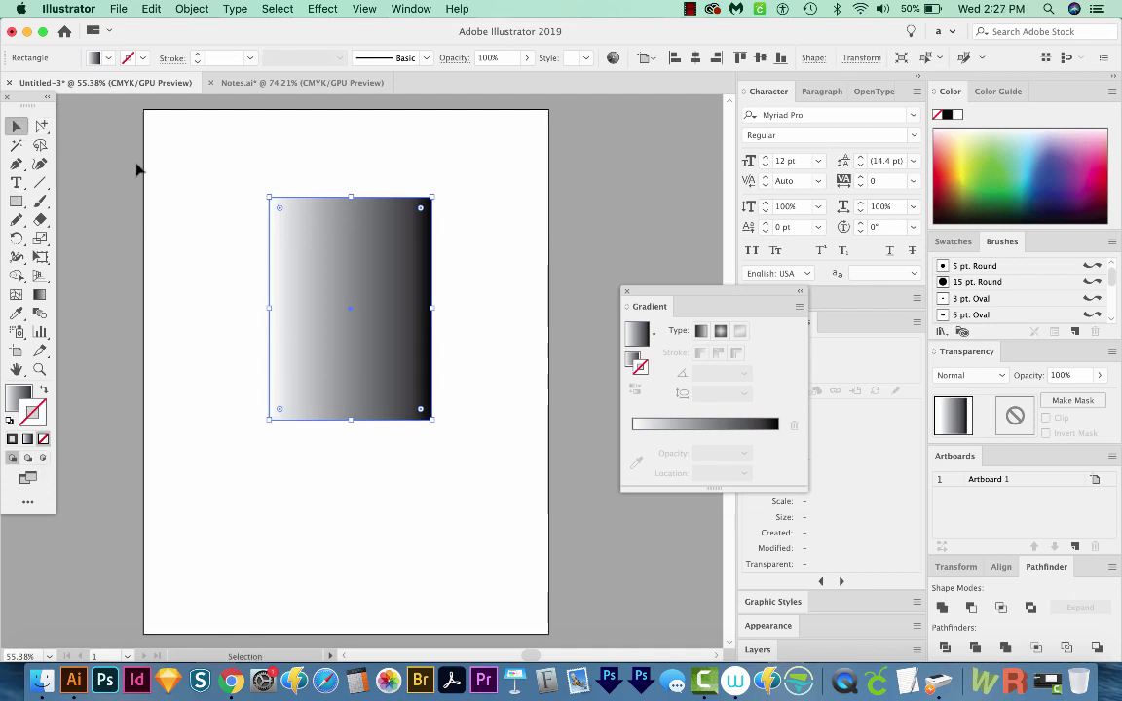
{"action": "left_click", "coordinate": [123, 148]}
{"action": "left_click", "coordinate": [327, 304]}
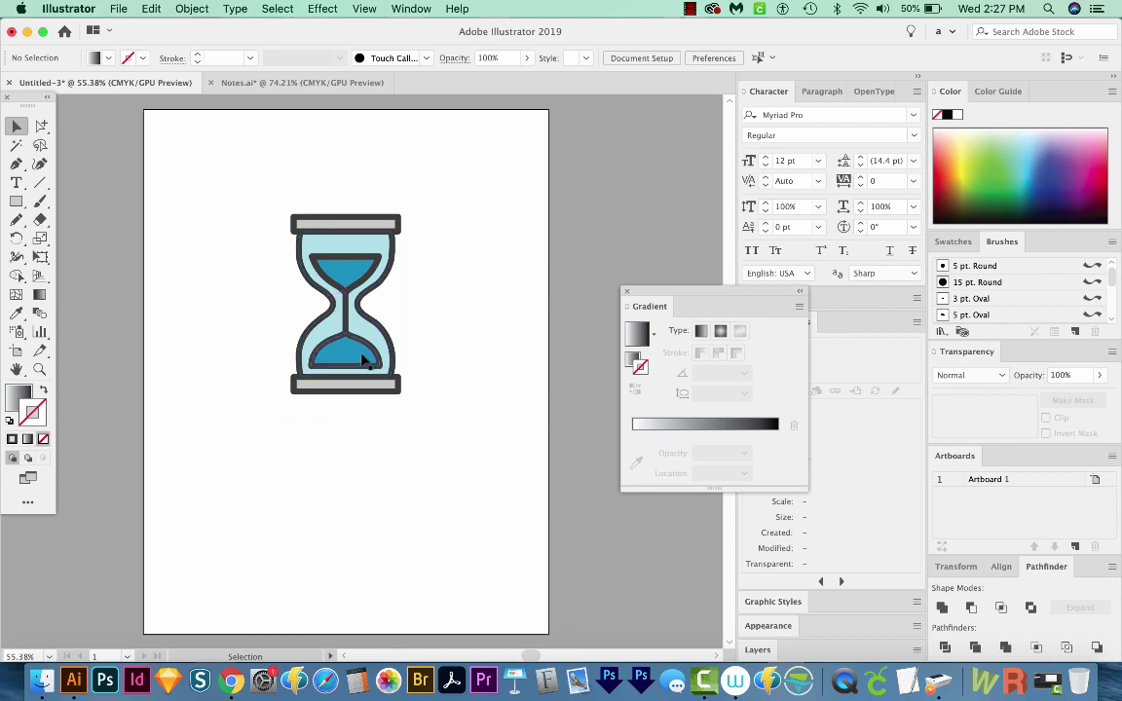
{"action": "left_click", "coordinate": [352, 360]}
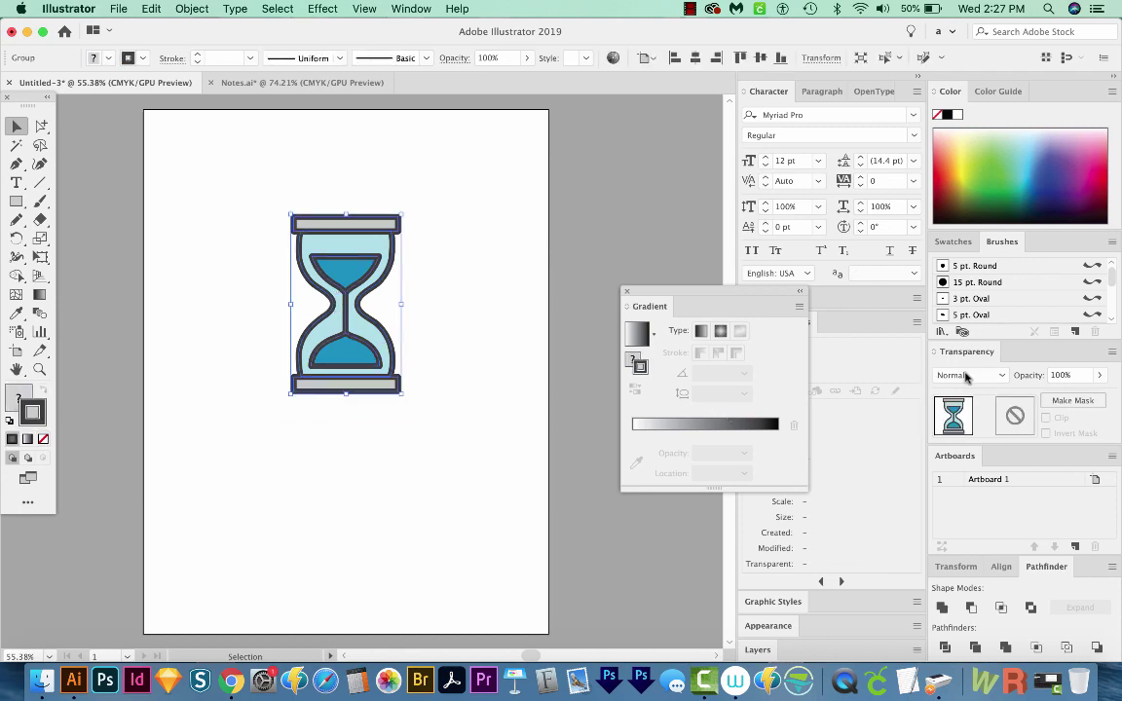
Step: Make an opacity mask on the hourglass and paste the gradient rectangle into it in place
{"action": "left_click", "coordinate": [1073, 401]}
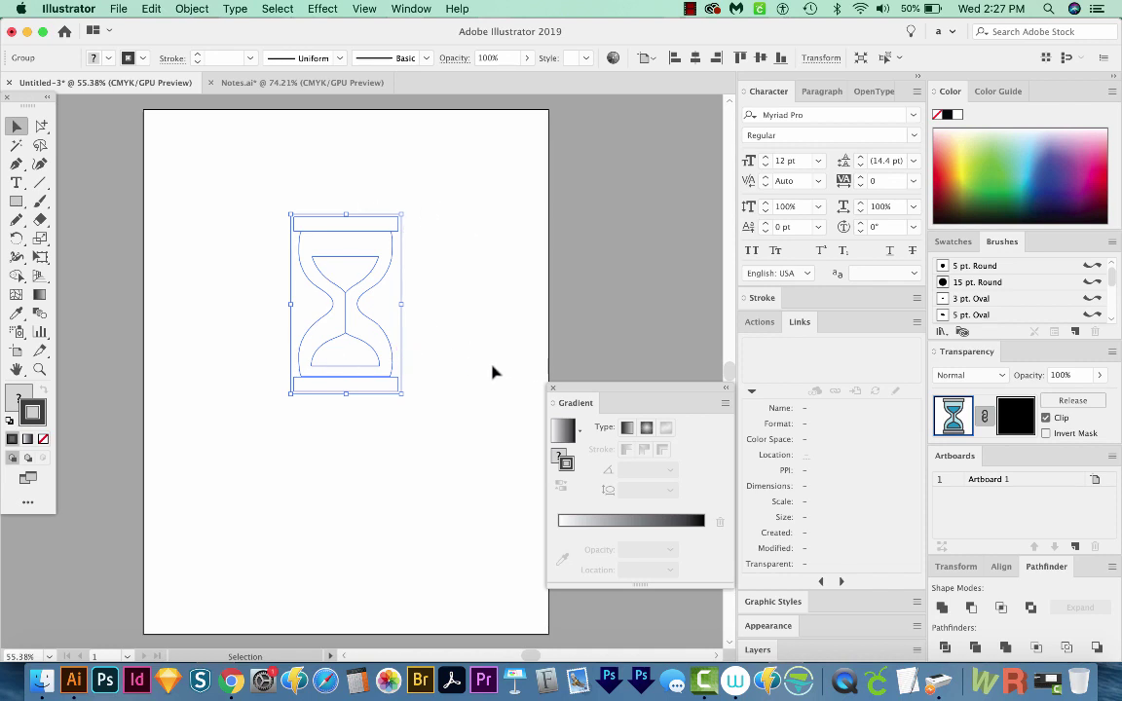
{"action": "left_click", "coordinate": [1018, 417]}
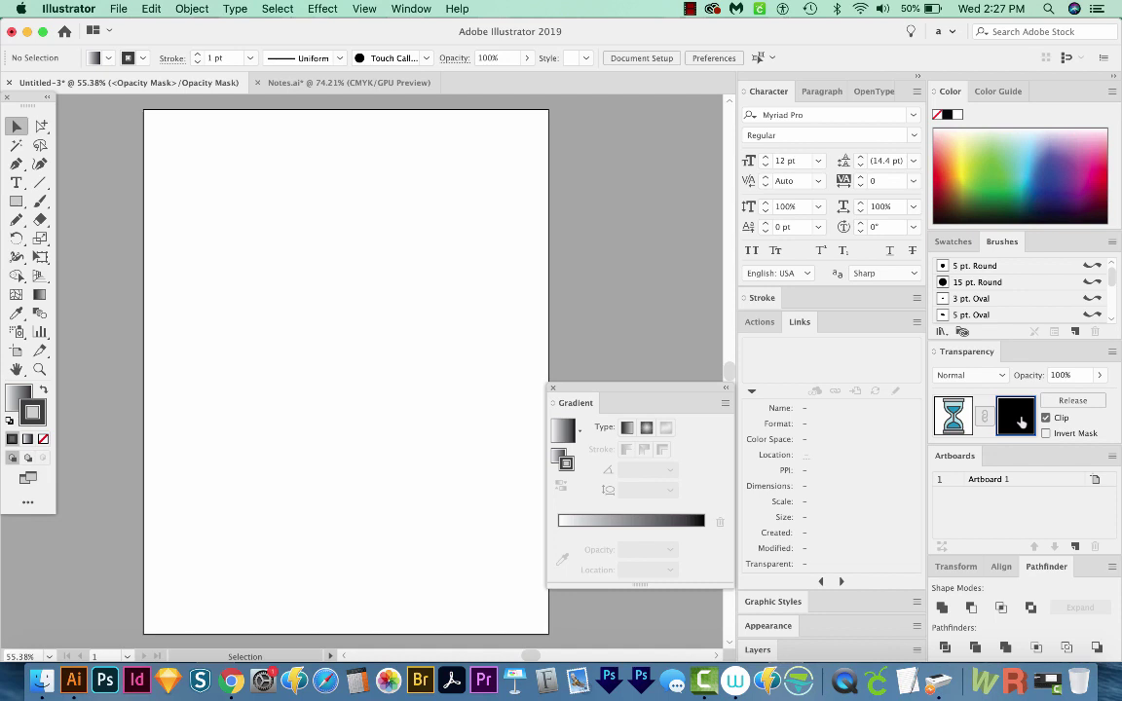
{"action": "key", "text": "super+f"}
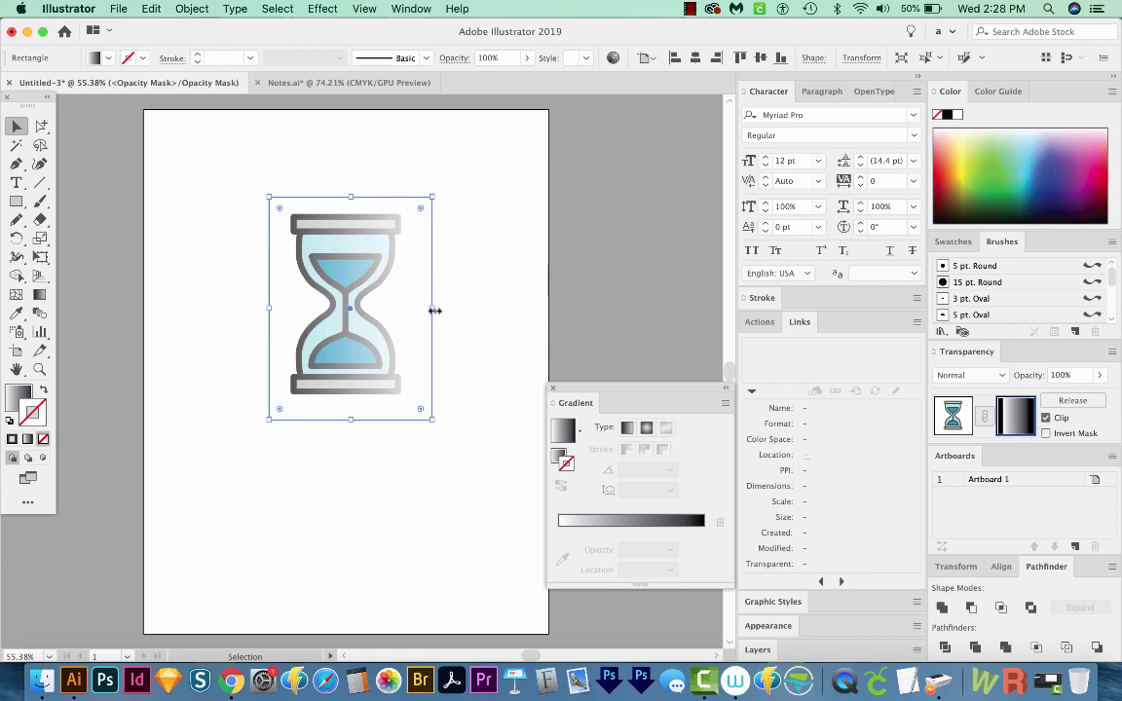
Step: Narrow the mask rectangle and angle its gradient to 34.6° with black at 60.82%
{"action": "left_click_drag", "start_coordinate": [433, 310], "coordinate": [405, 311]}
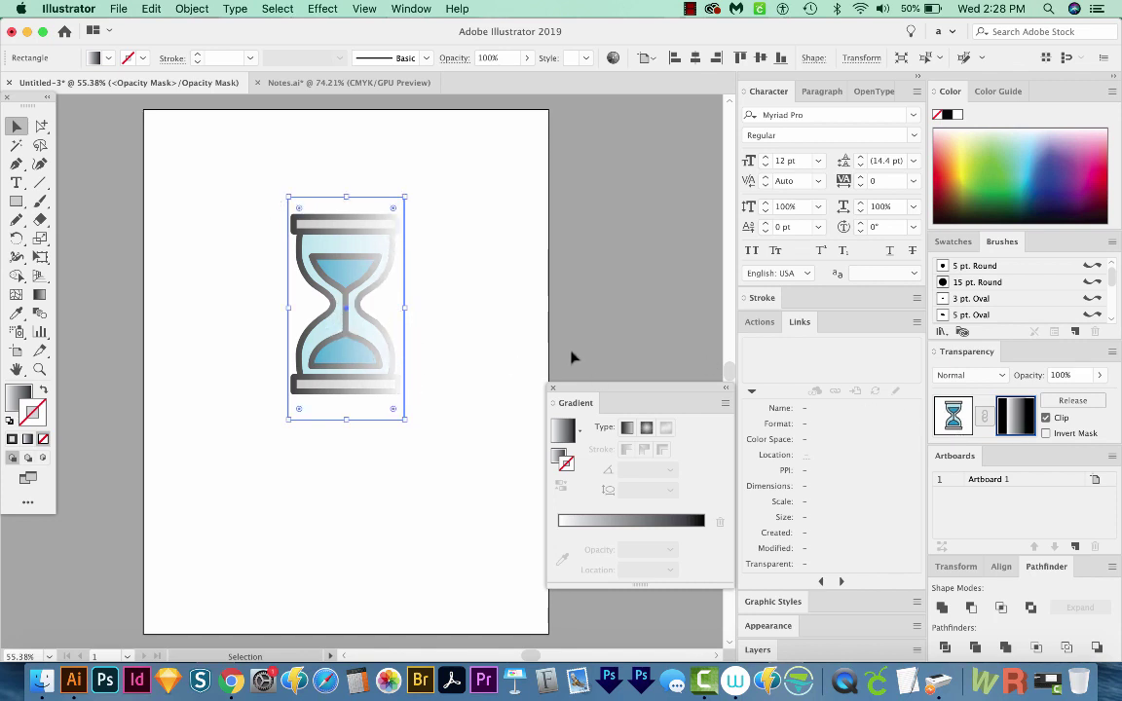
{"action": "left_click", "coordinate": [40, 295]}
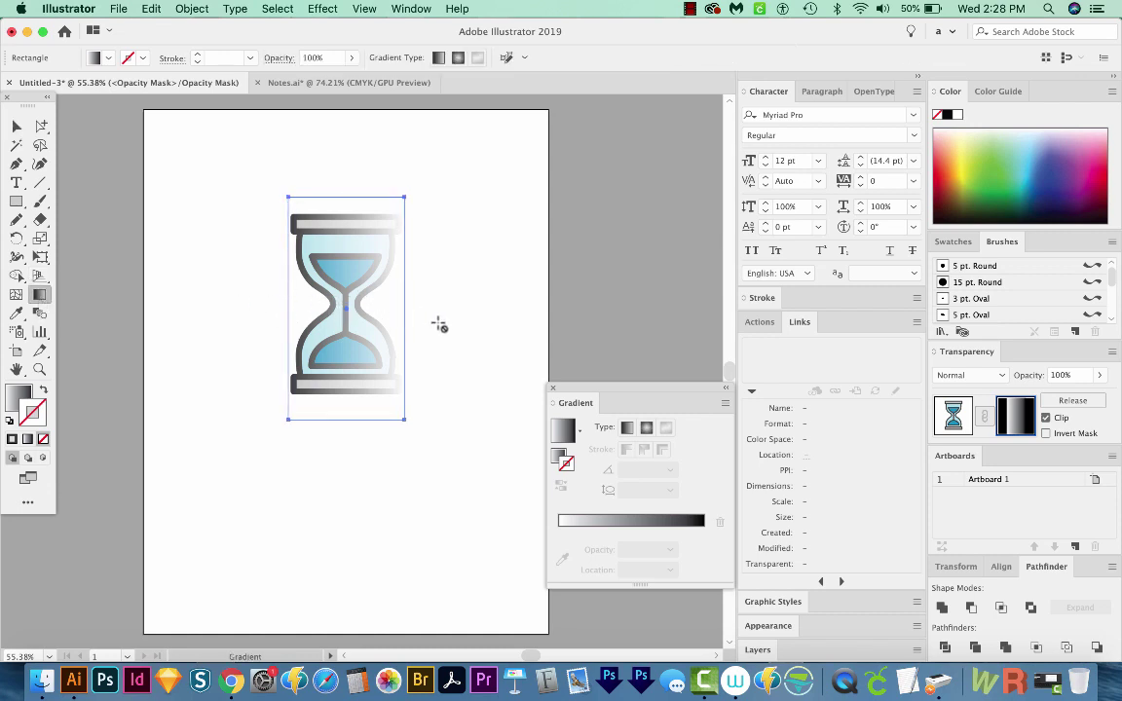
{"action": "left_click", "coordinate": [12, 396]}
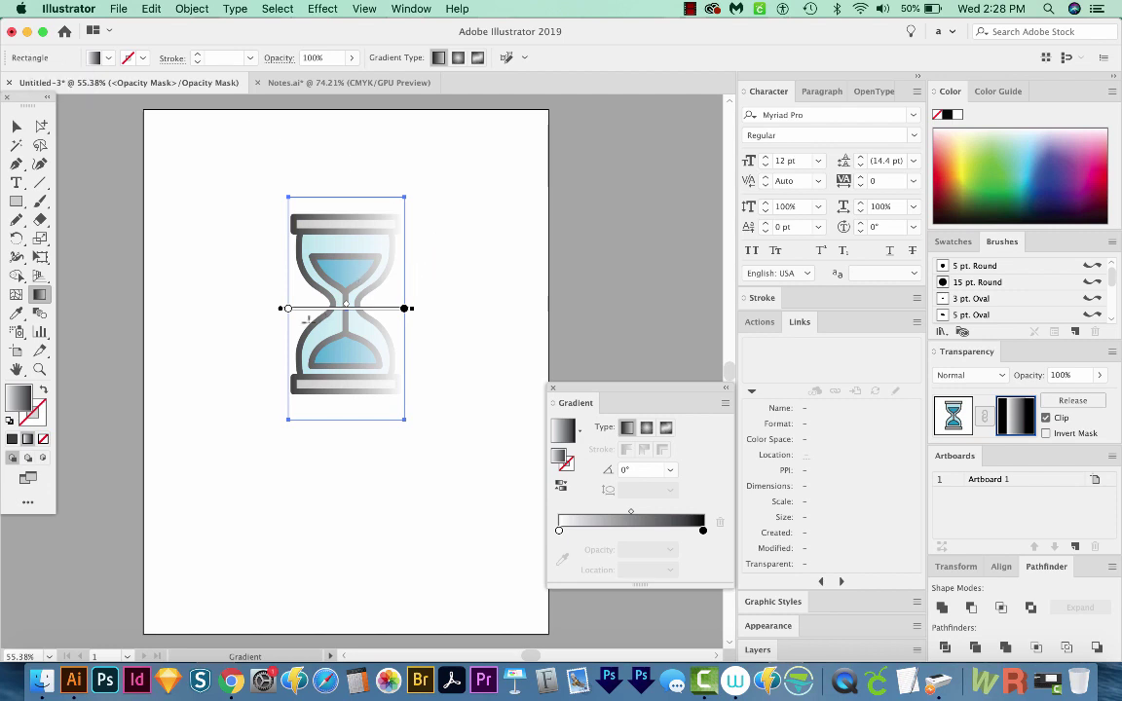
{"action": "left_click_drag", "start_coordinate": [287, 310], "coordinate": [320, 309]}
{"action": "mouse_move", "coordinate": [404, 309]}
{"action": "left_mouse_down"}
{"action": "mouse_move", "coordinate": [358, 309]}
{"action": "mouse_move", "coordinate": [426, 276]}
{"action": "mouse_move", "coordinate": [376, 206]}
{"action": "mouse_move", "coordinate": [401, 238]}
{"action": "mouse_move", "coordinate": [390, 236]}
{"action": "left_mouse_up"}
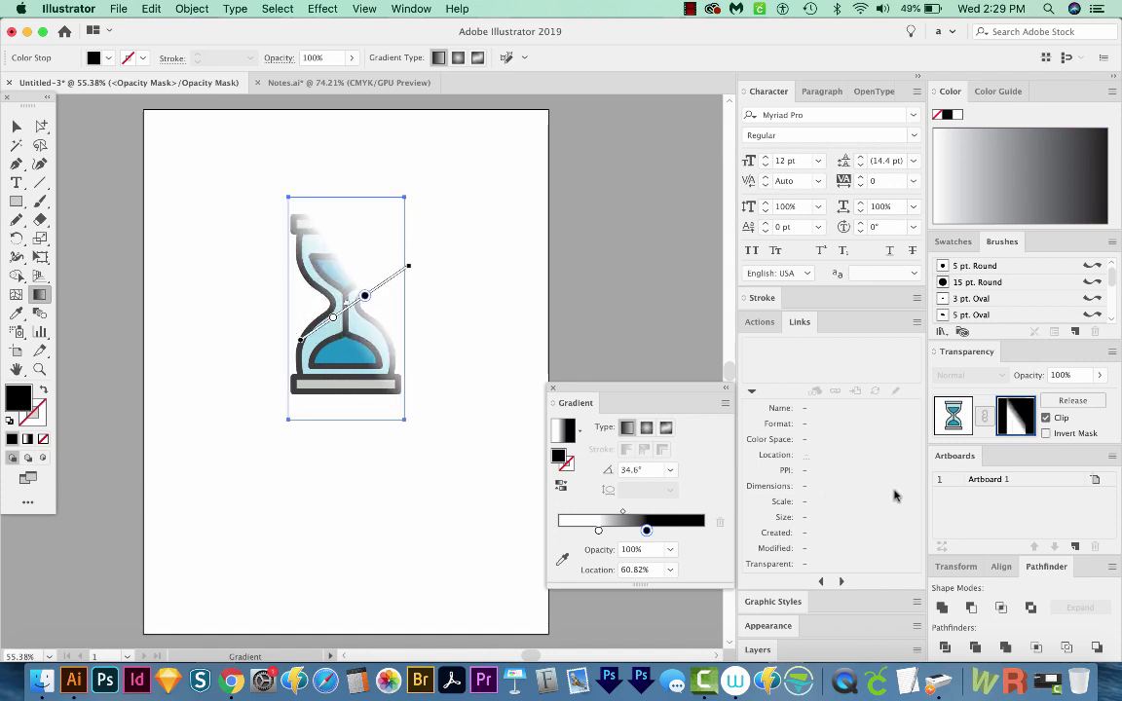
Step: Exit mask editing and move the hourglass up and to the right
{"action": "left_click", "coordinate": [951, 419]}
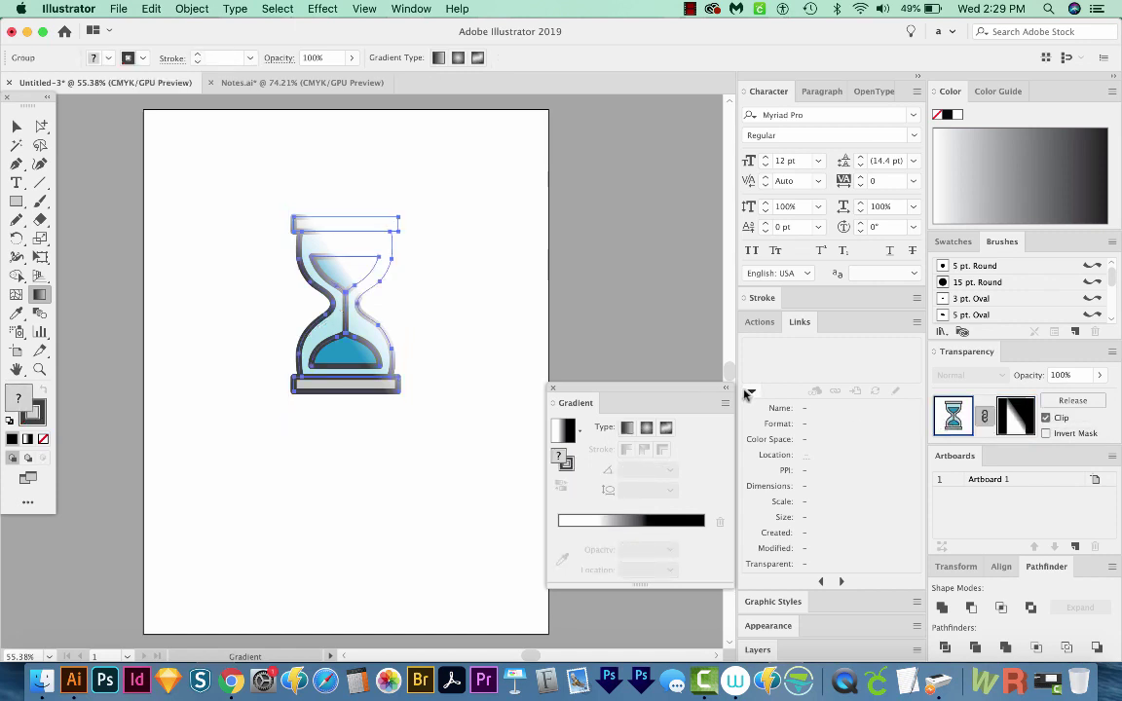
{"action": "key", "text": "v"}
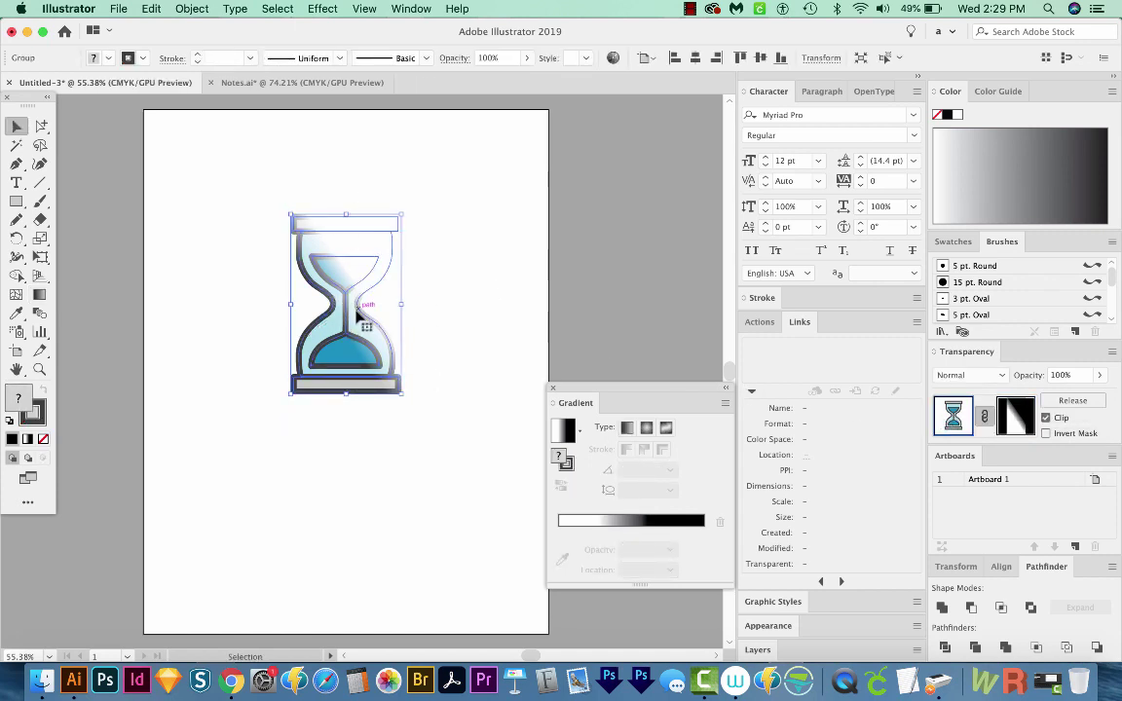
{"action": "left_click_drag", "start_coordinate": [368, 333], "coordinate": [453, 258]}
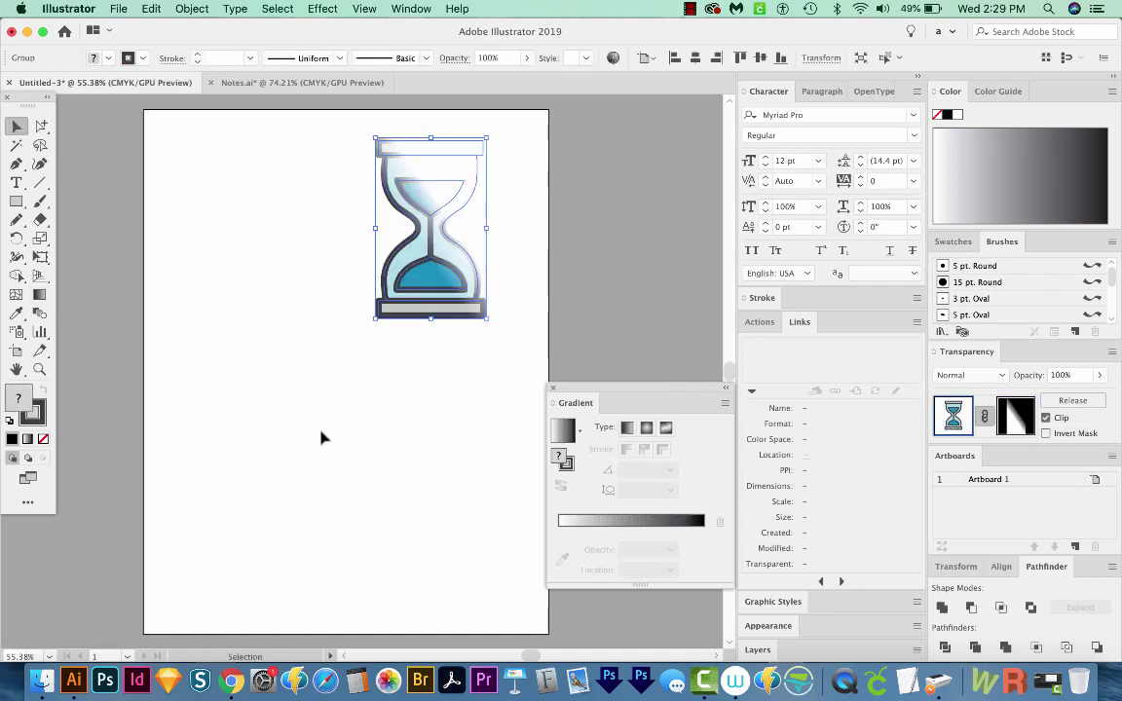
Step: Paste the rainbow-striped crescent moon onto the artboard and deselect it
{"action": "key", "text": "super+z"}
{"action": "key", "text": "super+z"}
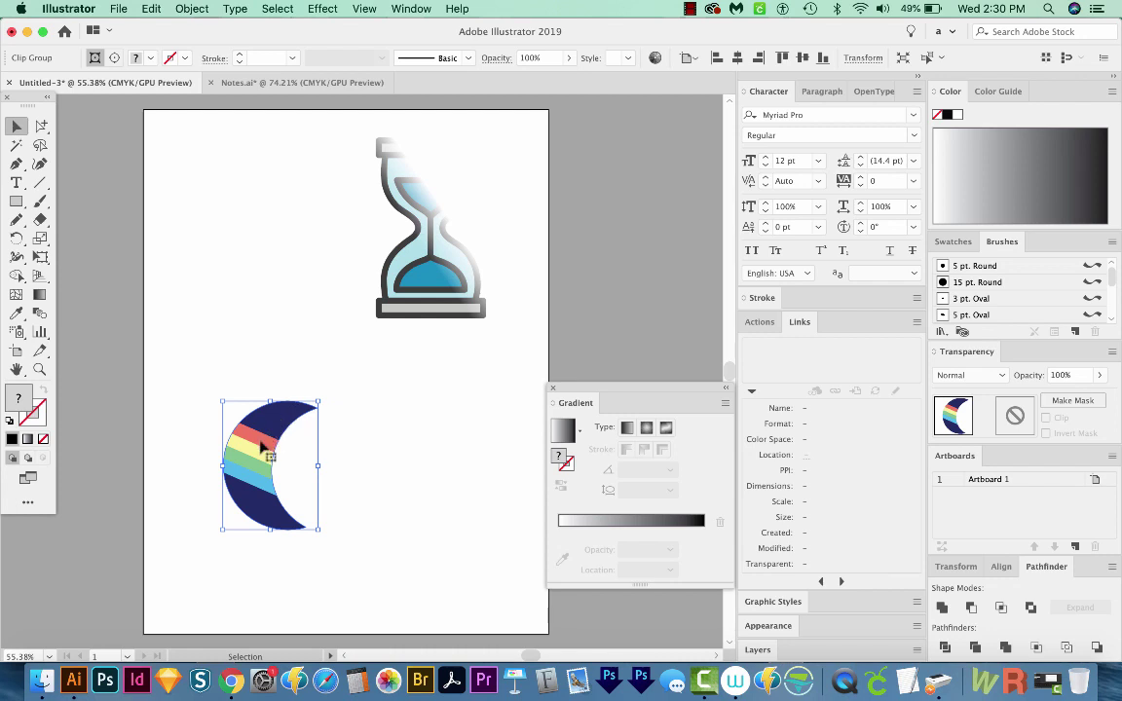
{"action": "left_click", "coordinate": [333, 543]}
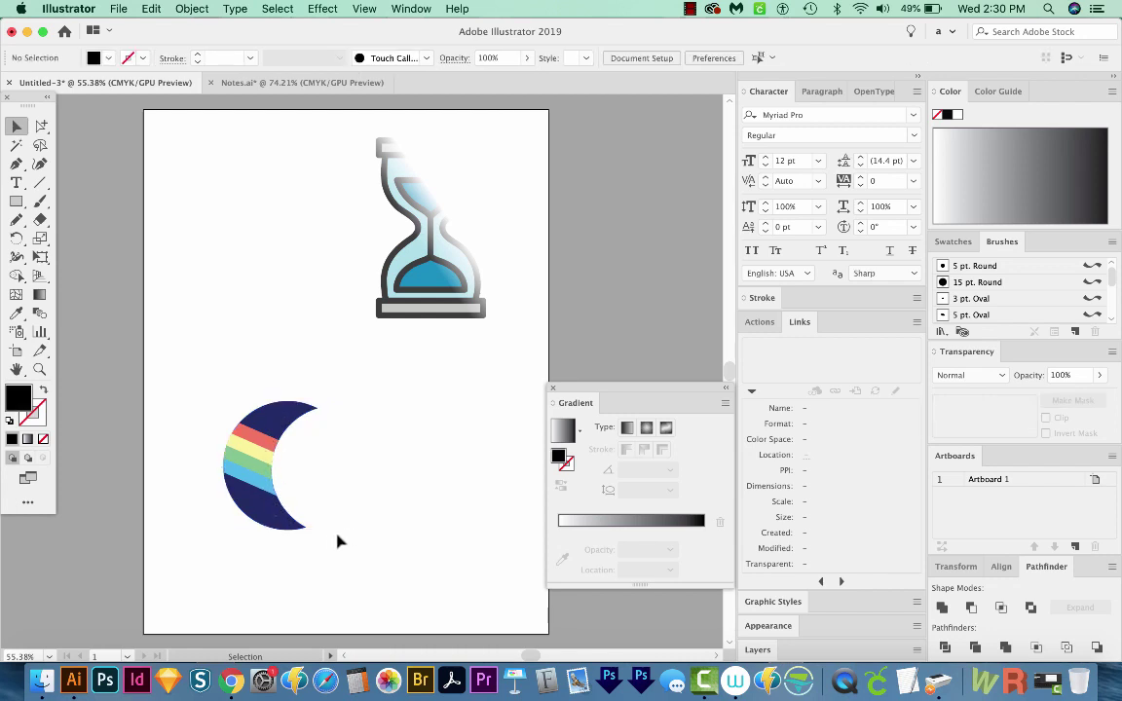
{"action": "key", "text": "l"}
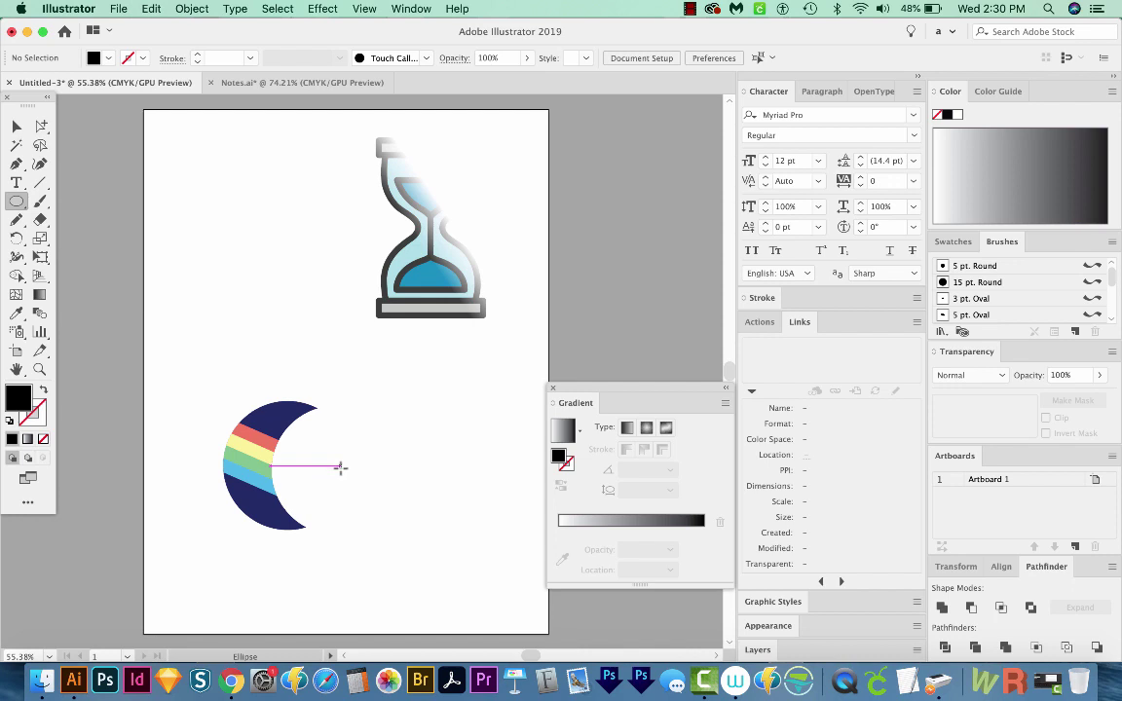
Step: Draw a large circle over the moon with a reversed radial gradient, black centre fading to white by 62.72%
{"action": "left_click_drag", "start_coordinate": [340, 468], "coordinate": [409, 534]}
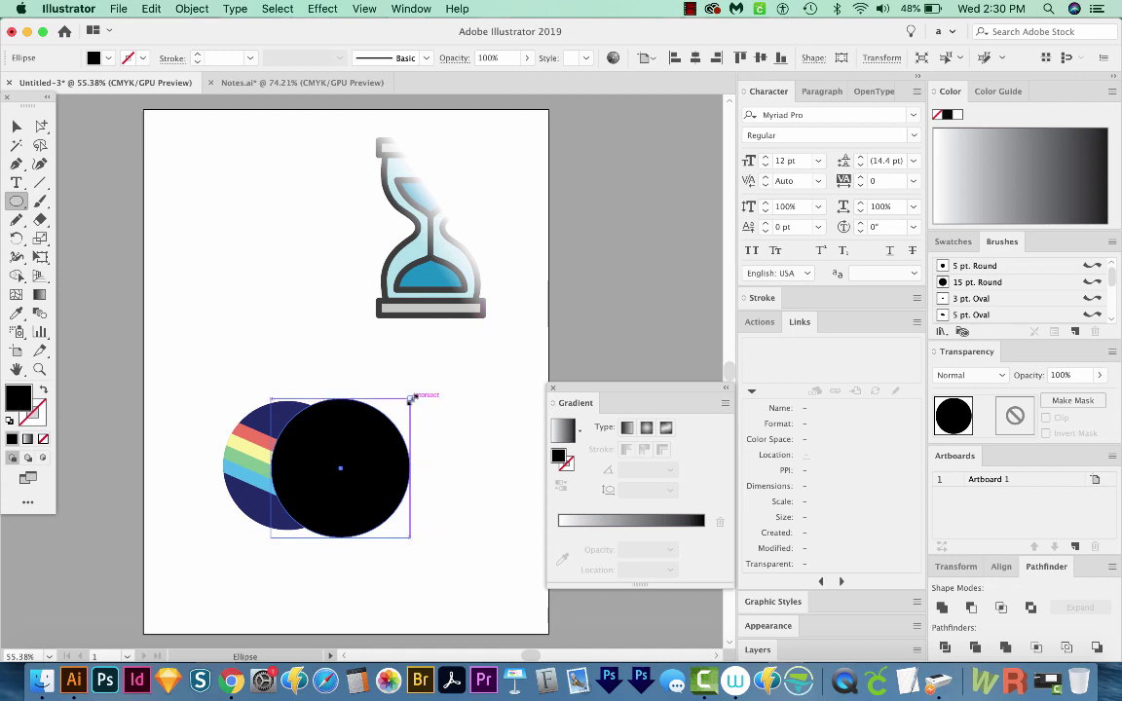
{"action": "left_click_drag", "start_coordinate": [411, 398], "coordinate": [488, 343]}
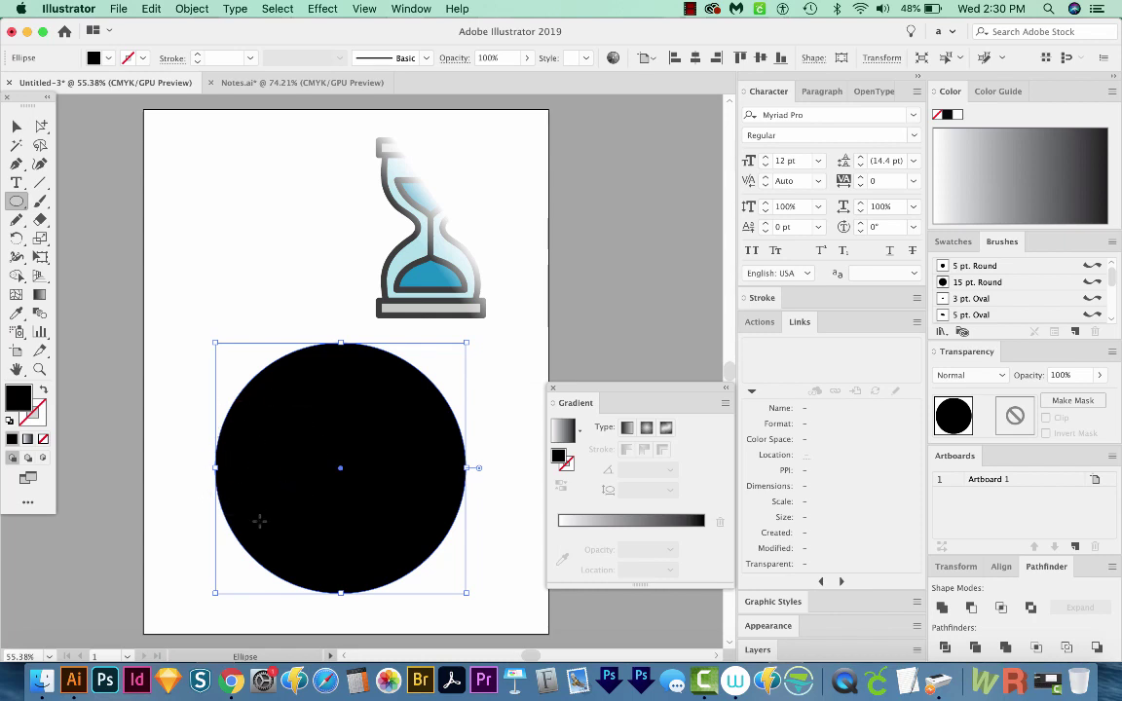
{"action": "left_click", "coordinate": [631, 524]}
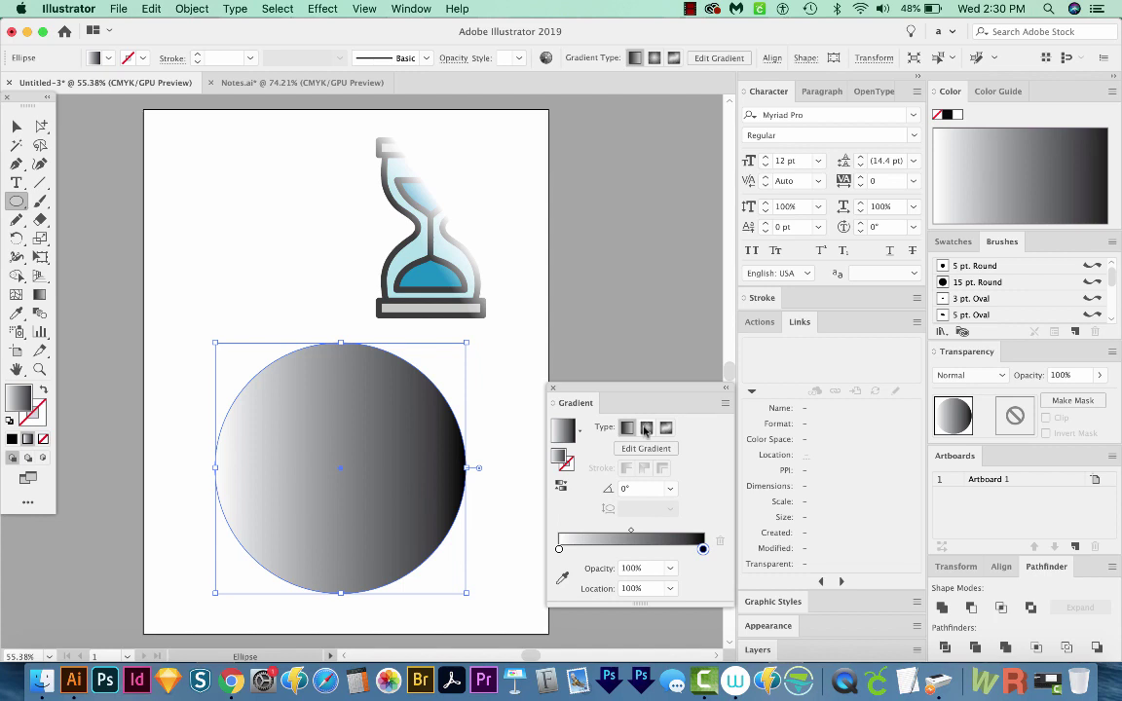
{"action": "left_click", "coordinate": [646, 429]}
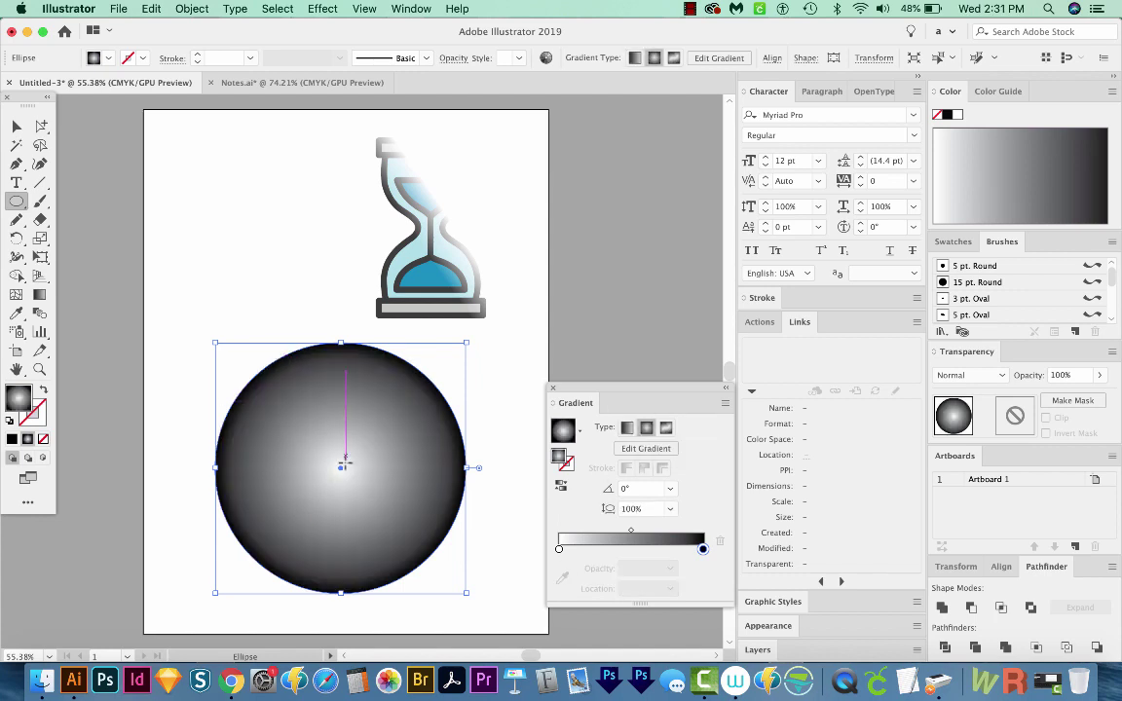
{"action": "left_click", "coordinate": [562, 490]}
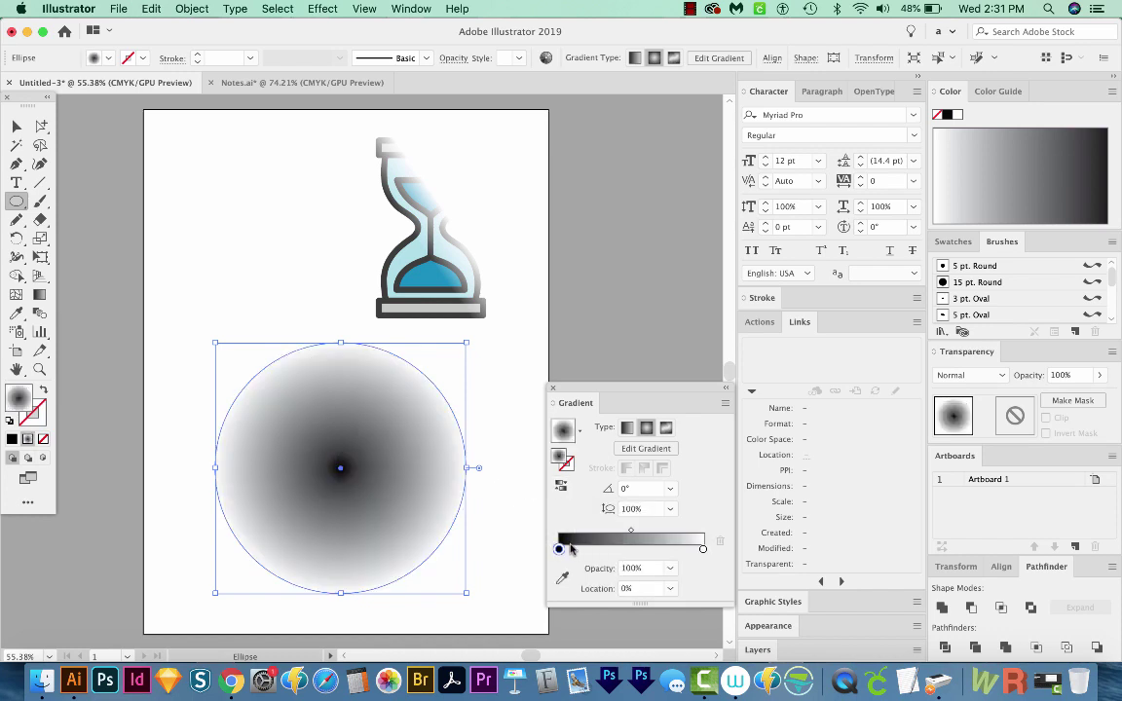
{"action": "left_click_drag", "start_coordinate": [560, 548], "coordinate": [630, 550]}
{"action": "left_click_drag", "start_coordinate": [704, 552], "coordinate": [651, 557]}
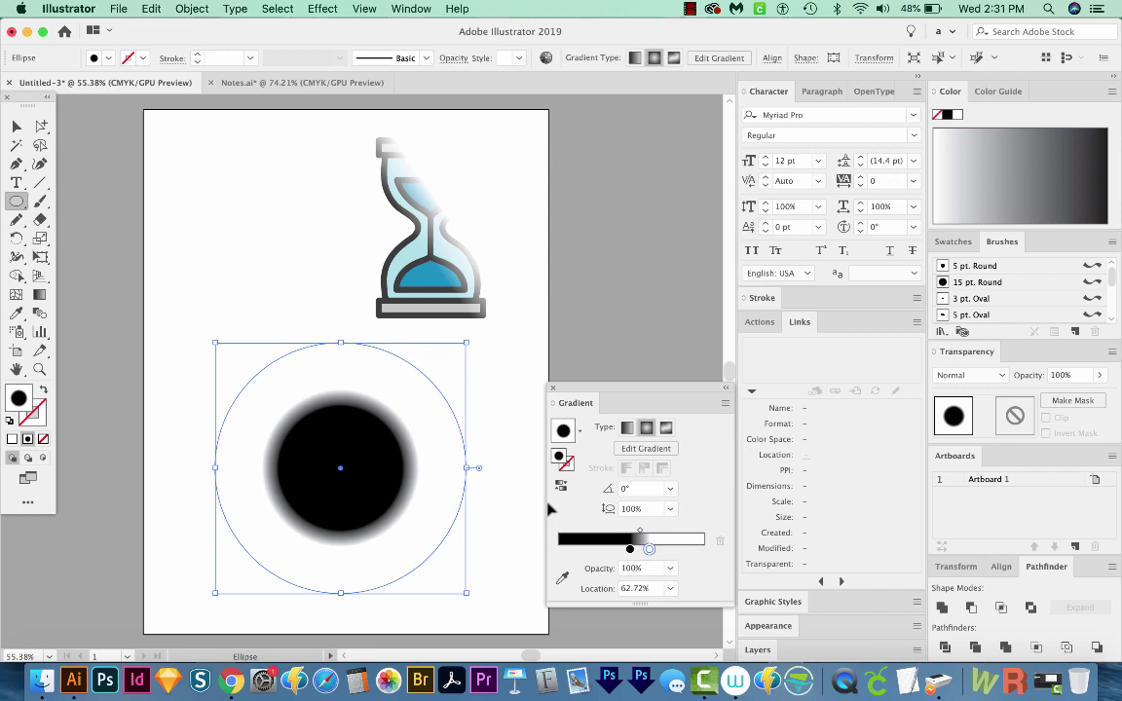
Step: Cut the circle, give the striped moon an opacity mask, and paste the circle into it in place
{"action": "key", "text": "Delete"}
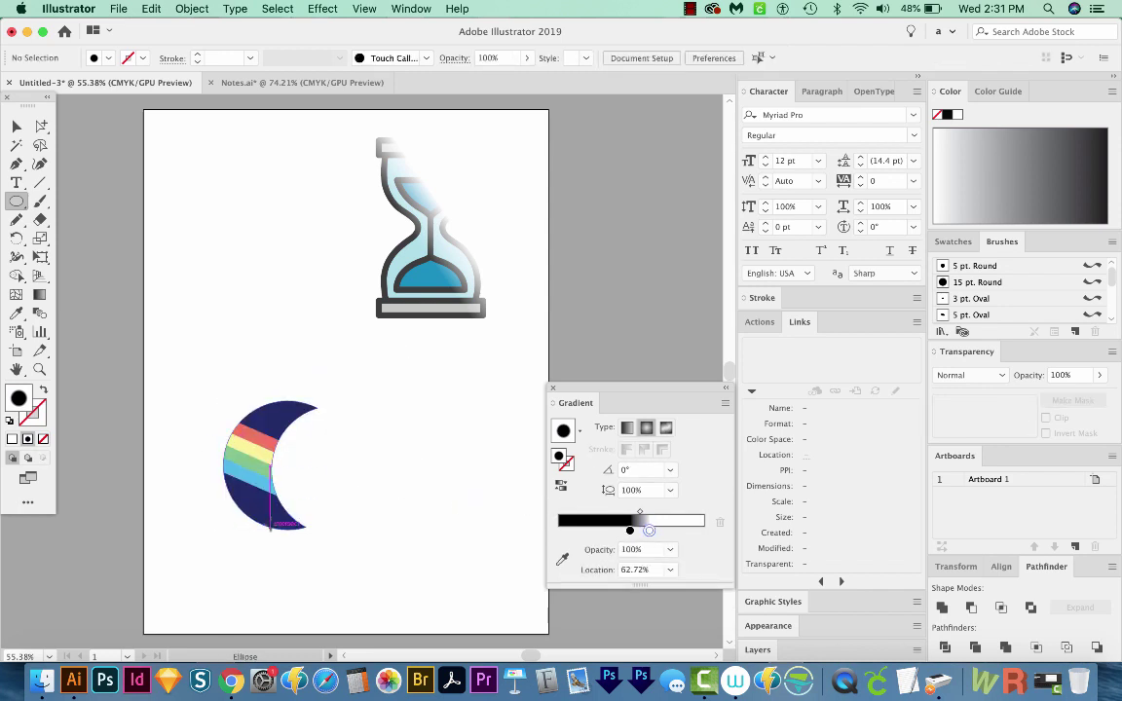
{"action": "key", "text": "v"}
{"action": "left_click", "coordinate": [273, 528]}
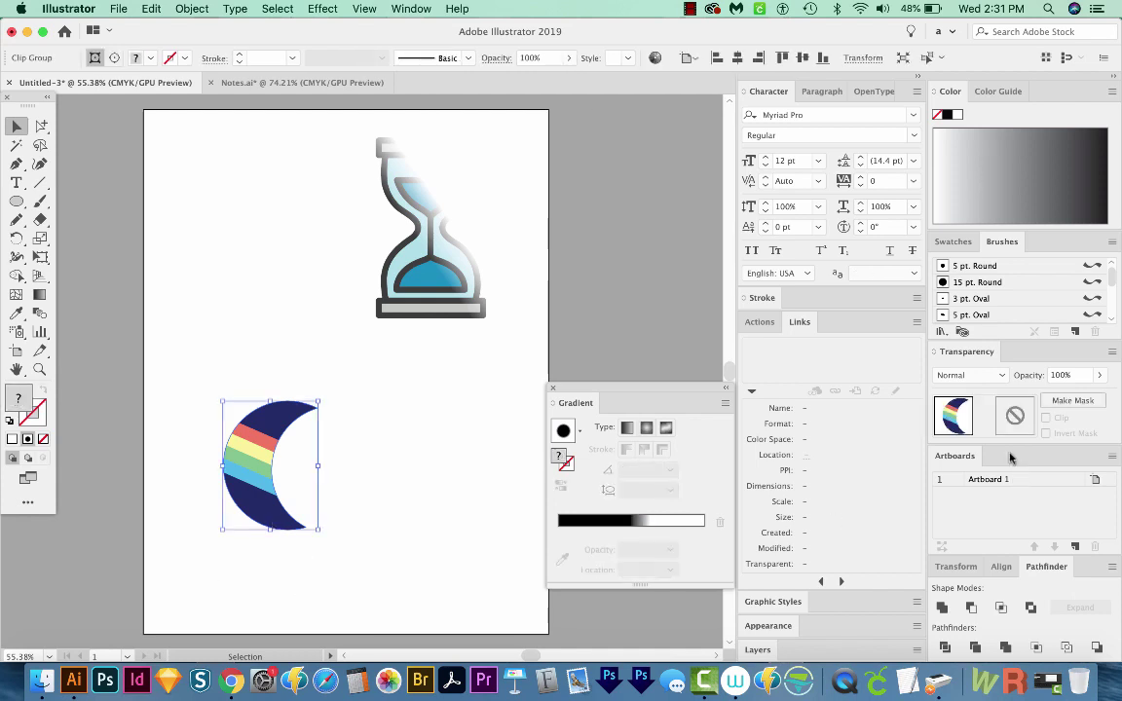
{"action": "left_click", "coordinate": [1073, 400]}
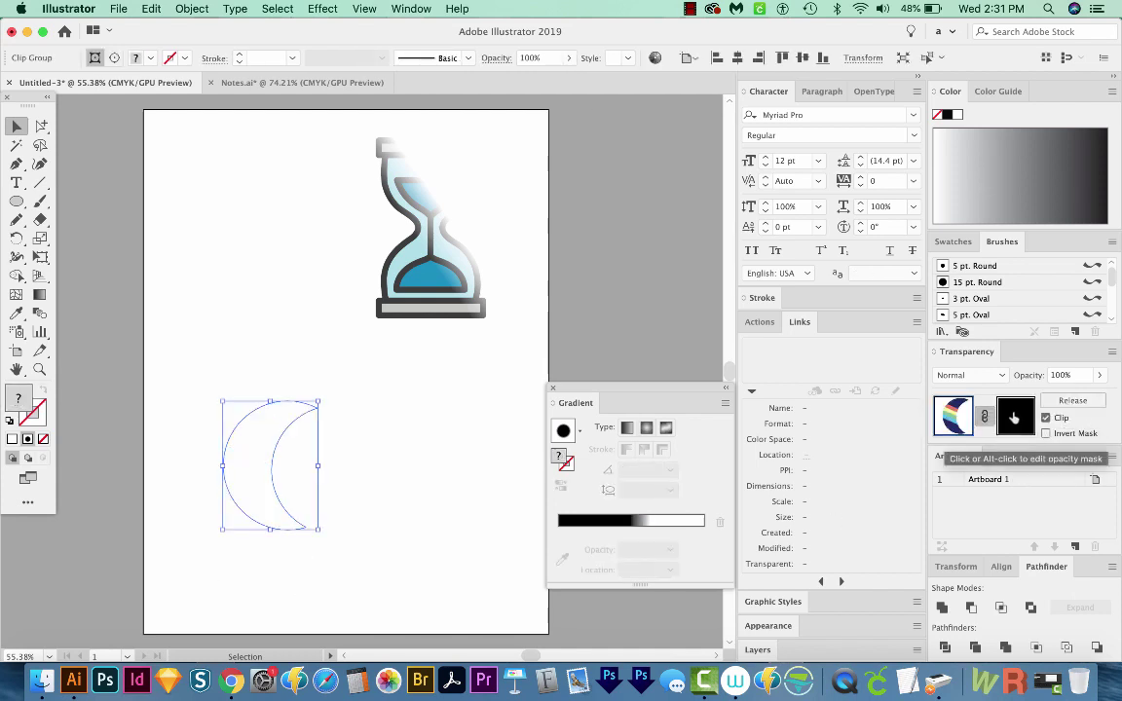
{"action": "left_click", "coordinate": [1010, 423]}
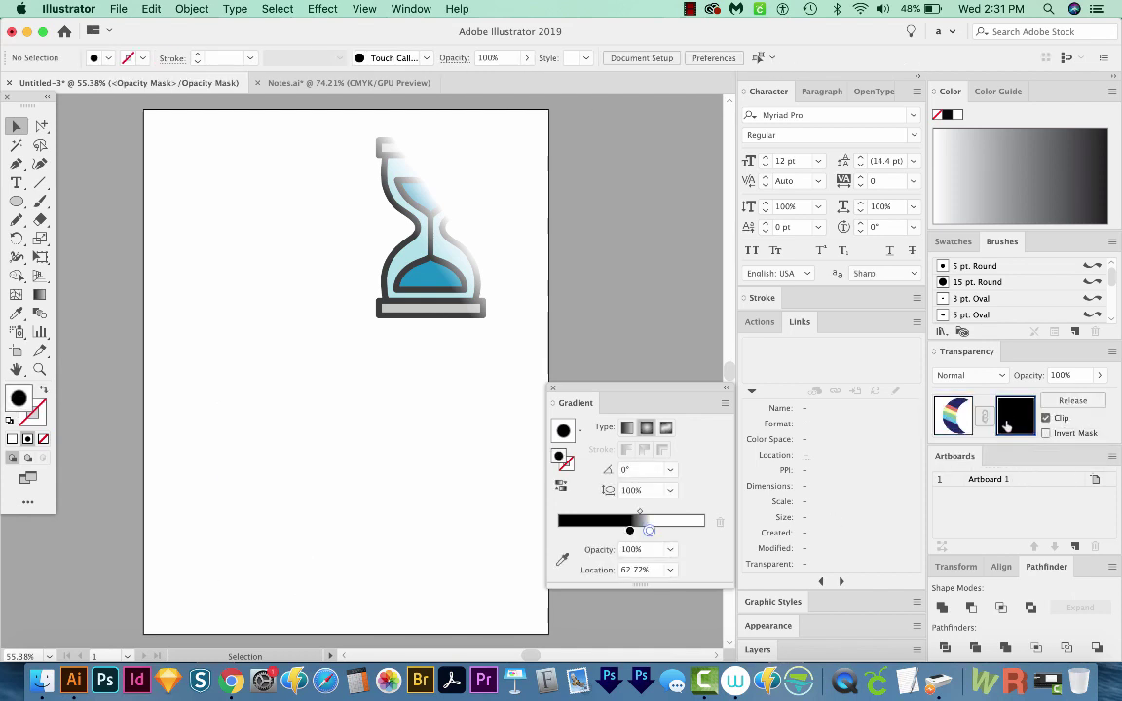
{"action": "key", "text": "ctrl+f"}
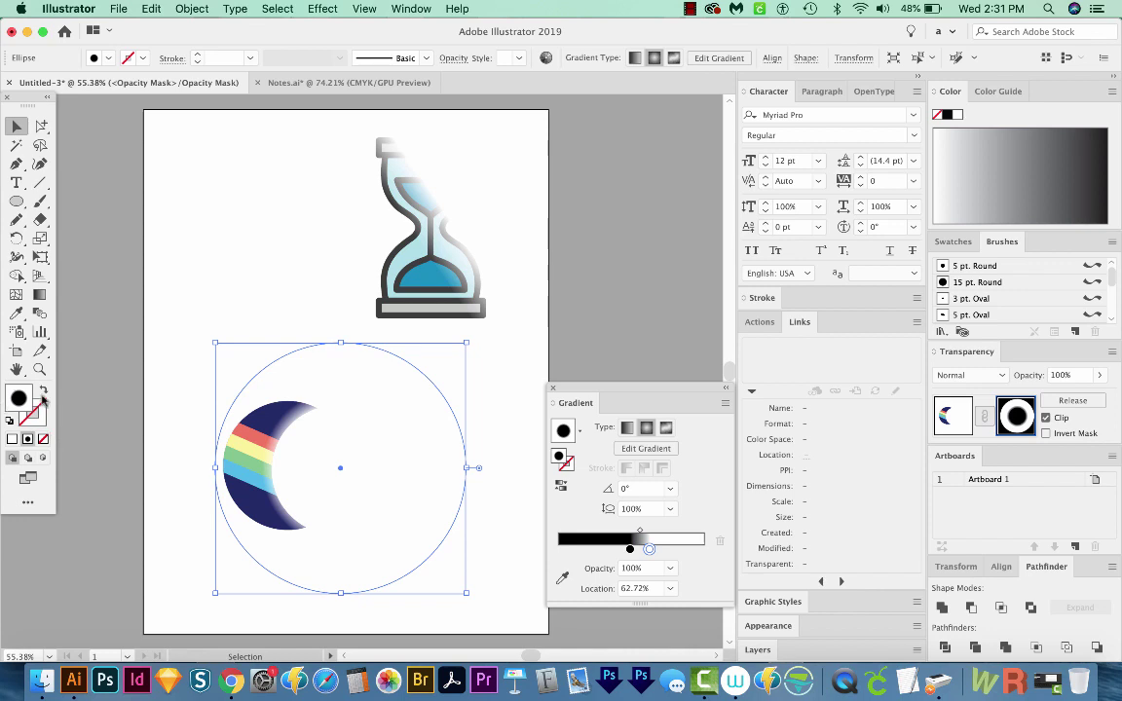
Step: Rotate the mask gradient leftward across the moon, extend black to 64.46%, and exit mask editing
{"action": "key", "text": "g"}
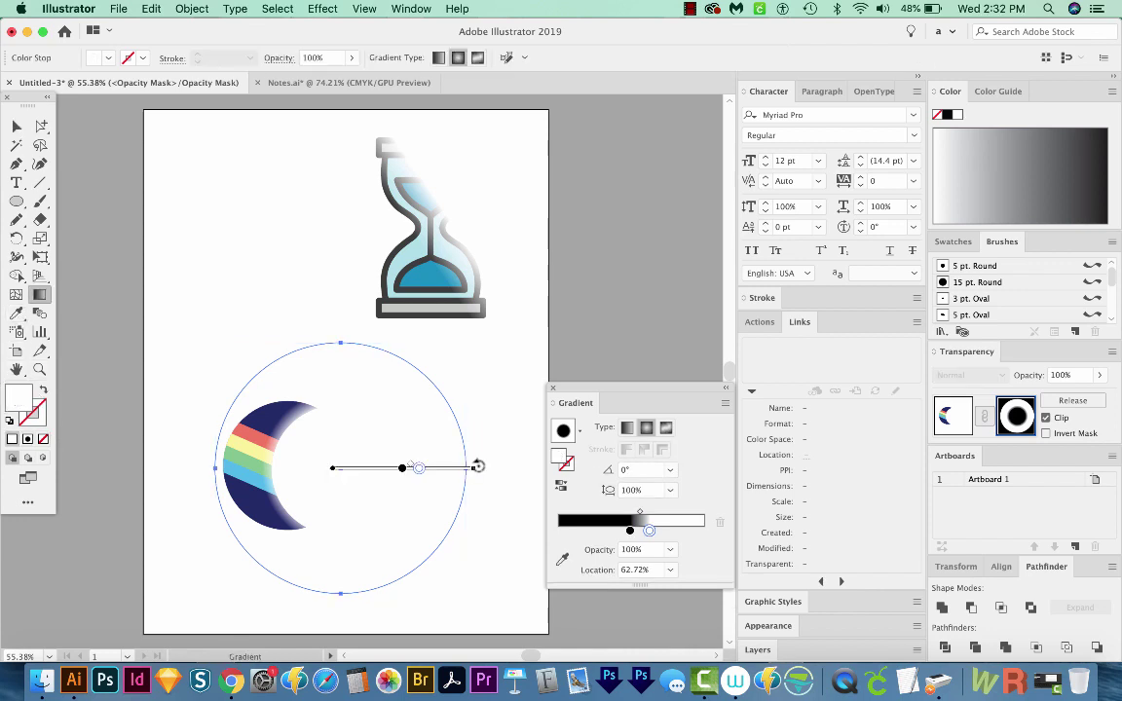
{"action": "mouse_move", "coordinate": [478, 468]}
{"action": "left_mouse_down"}
{"action": "mouse_move", "coordinate": [271, 603]}
{"action": "mouse_move", "coordinate": [125, 526]}
{"action": "mouse_move", "coordinate": [119, 441]}
{"action": "mouse_move", "coordinate": [118, 456]}
{"action": "left_mouse_up"}
{"action": "key", "text": "z"}
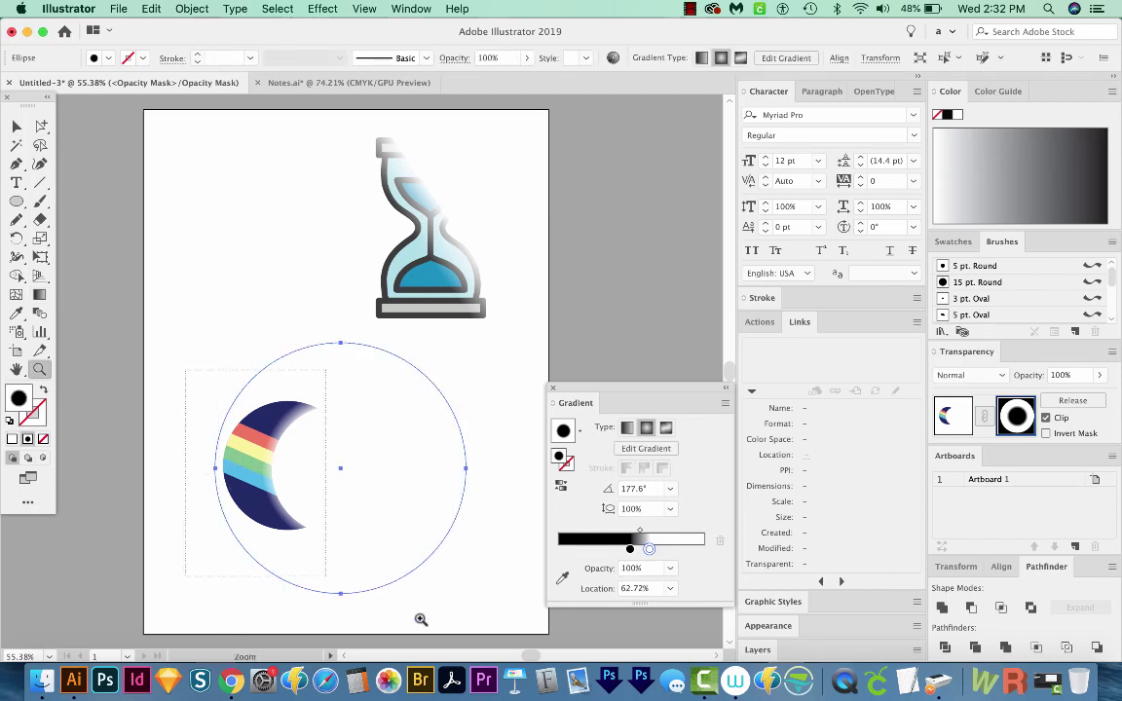
{"action": "left_click", "coordinate": [408, 563]}
{"action": "left_click", "coordinate": [40, 294]}
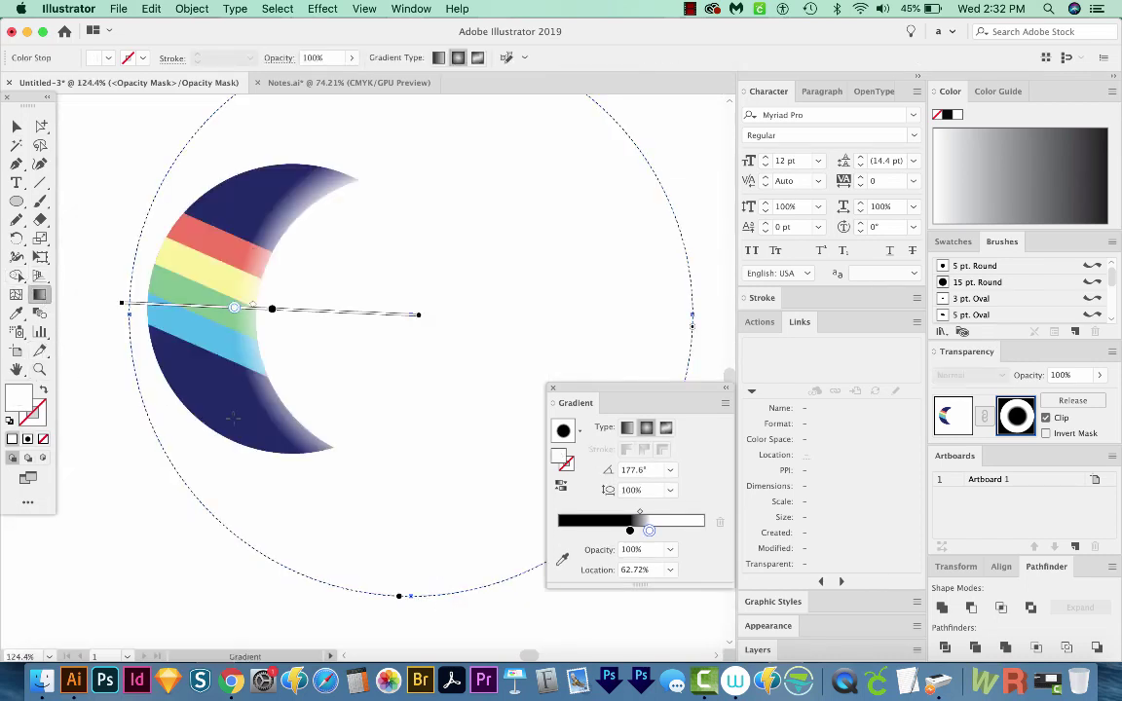
{"action": "left_click_drag", "start_coordinate": [272, 310], "coordinate": [234, 311]}
{"action": "key", "text": "v"}
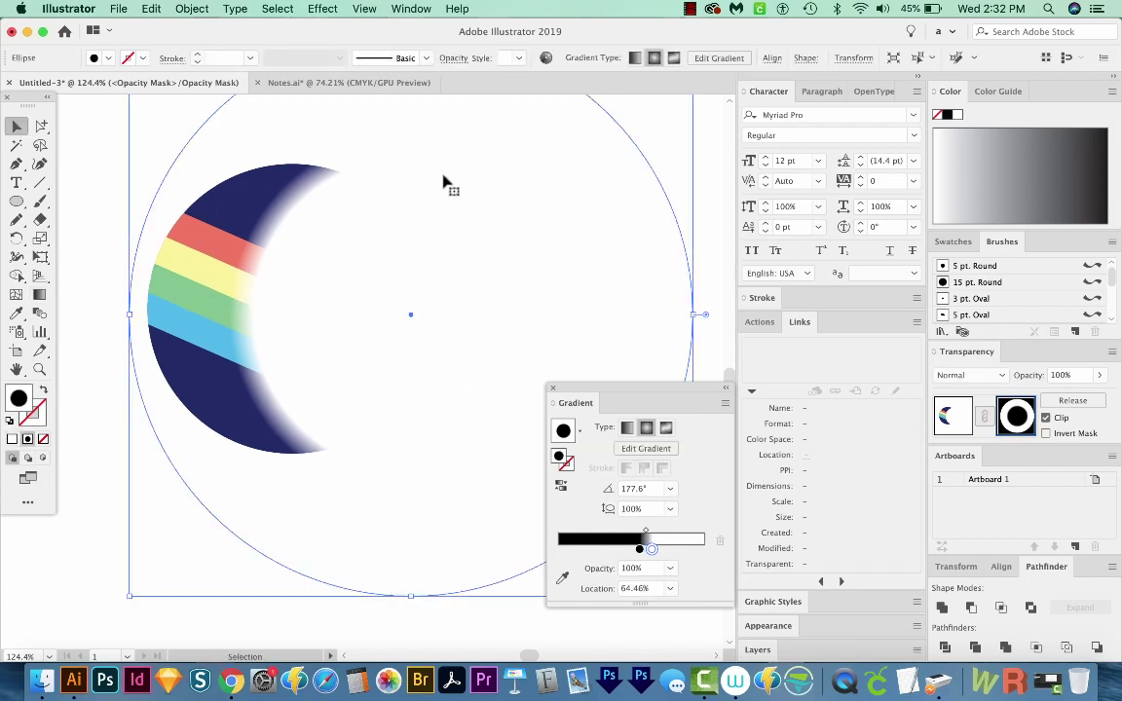
{"action": "left_click", "coordinate": [951, 414]}
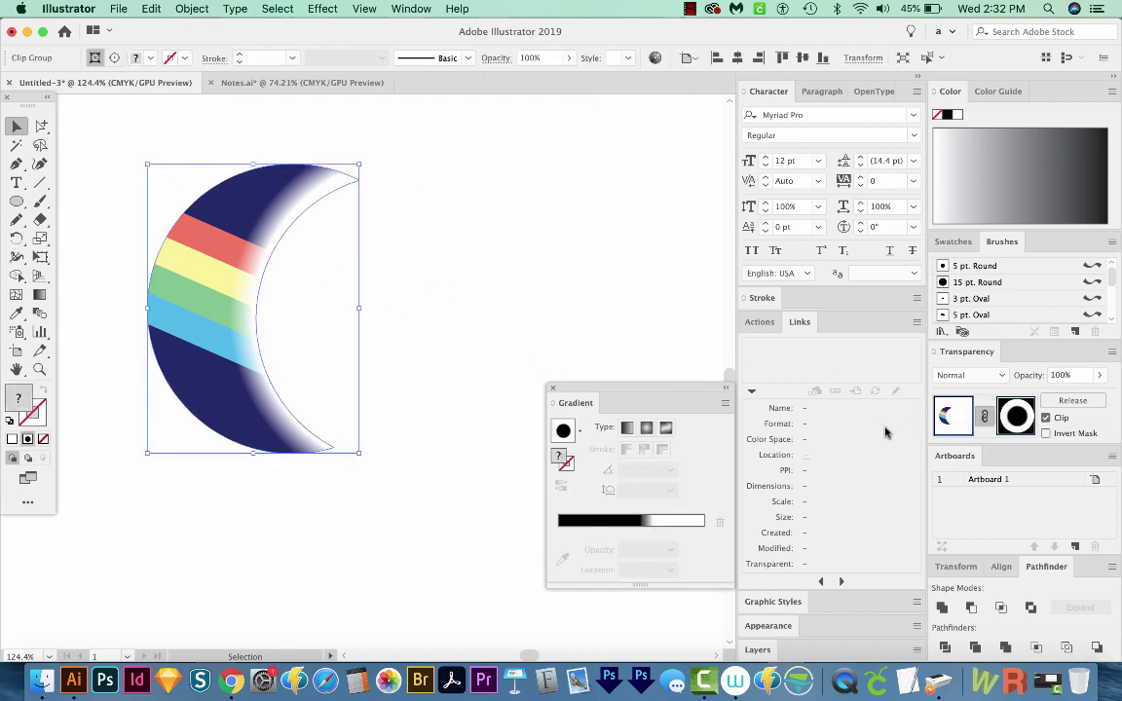
{"action": "left_click", "coordinate": [346, 365]}
Step: Draw a rectangle across both icons, fill it crimson (#ce053e), and send it to the back
{"action": "key", "text": "super+minus"}
{"action": "key", "text": "super+minus"}
{"action": "key", "text": "super+minus"}
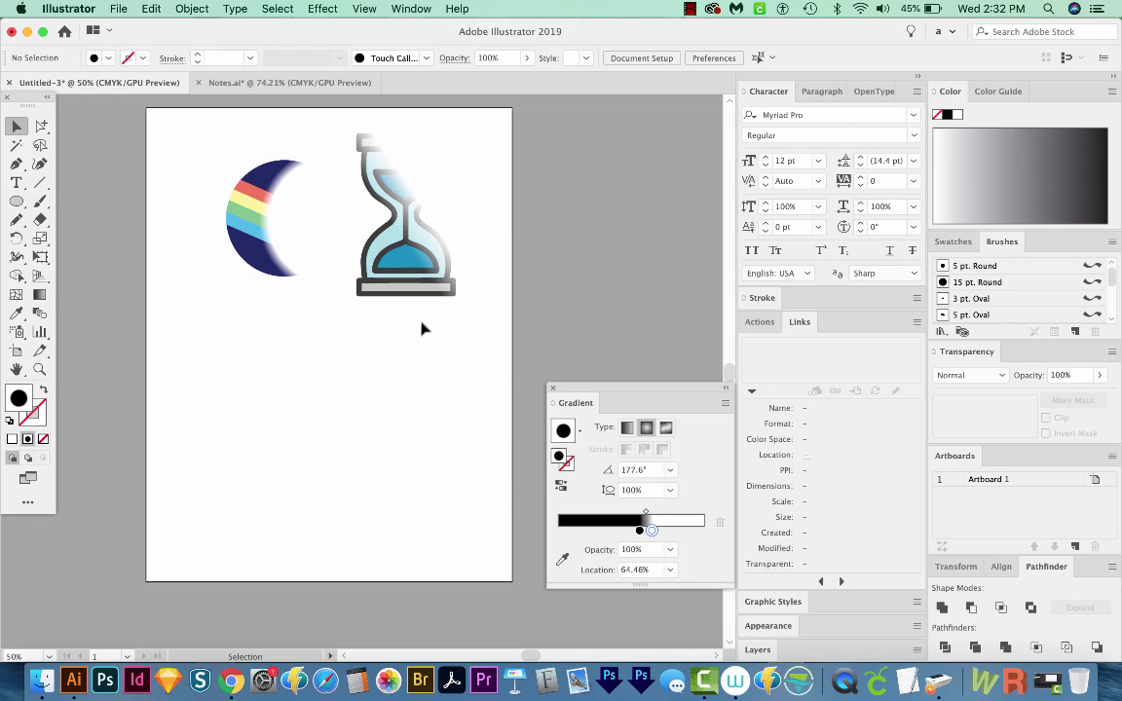
{"action": "key", "text": "m"}
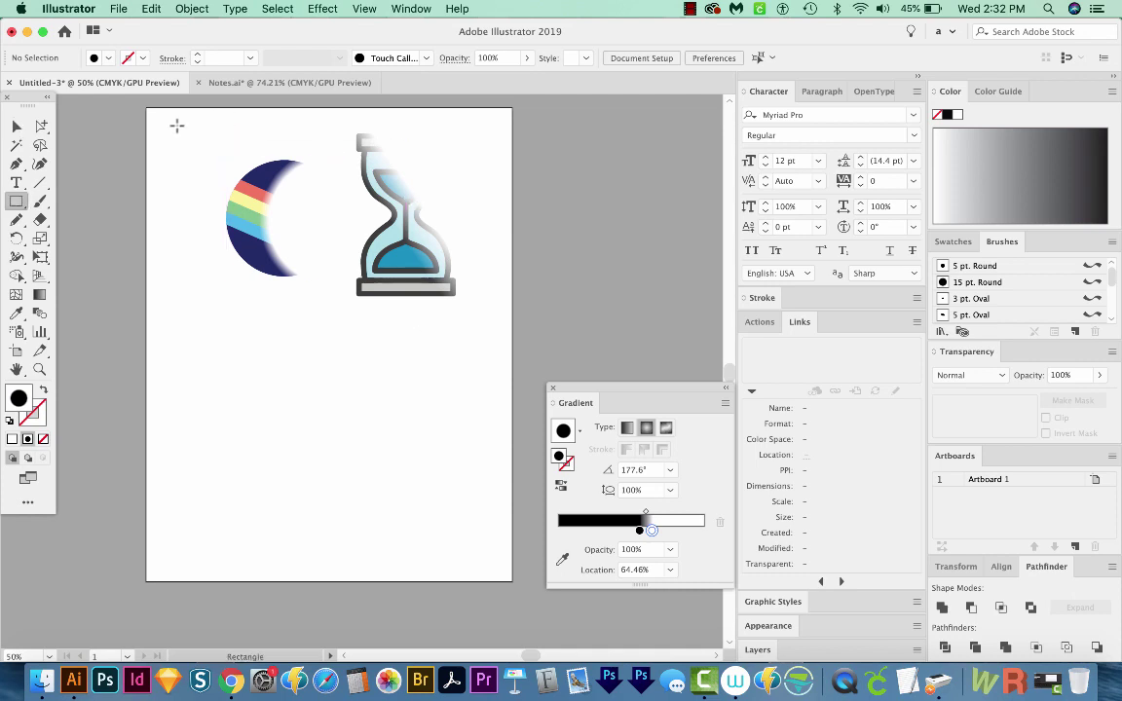
{"action": "left_click_drag", "start_coordinate": [171, 115], "coordinate": [492, 312]}
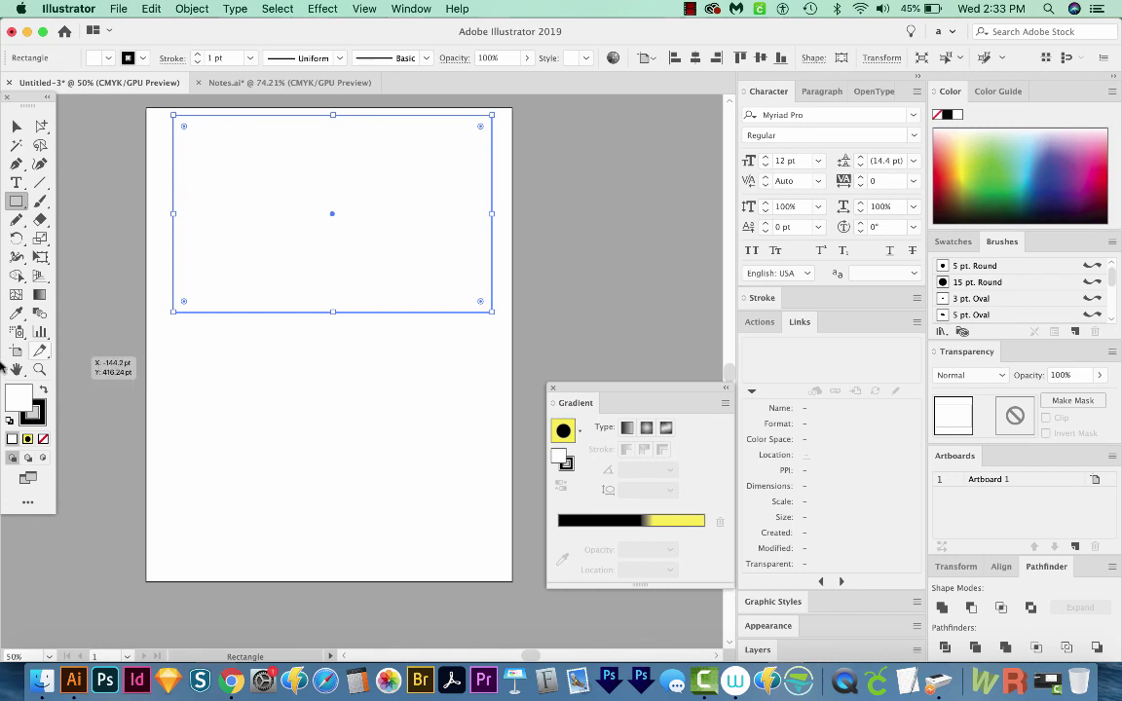
{"action": "key", "text": "shift+x"}
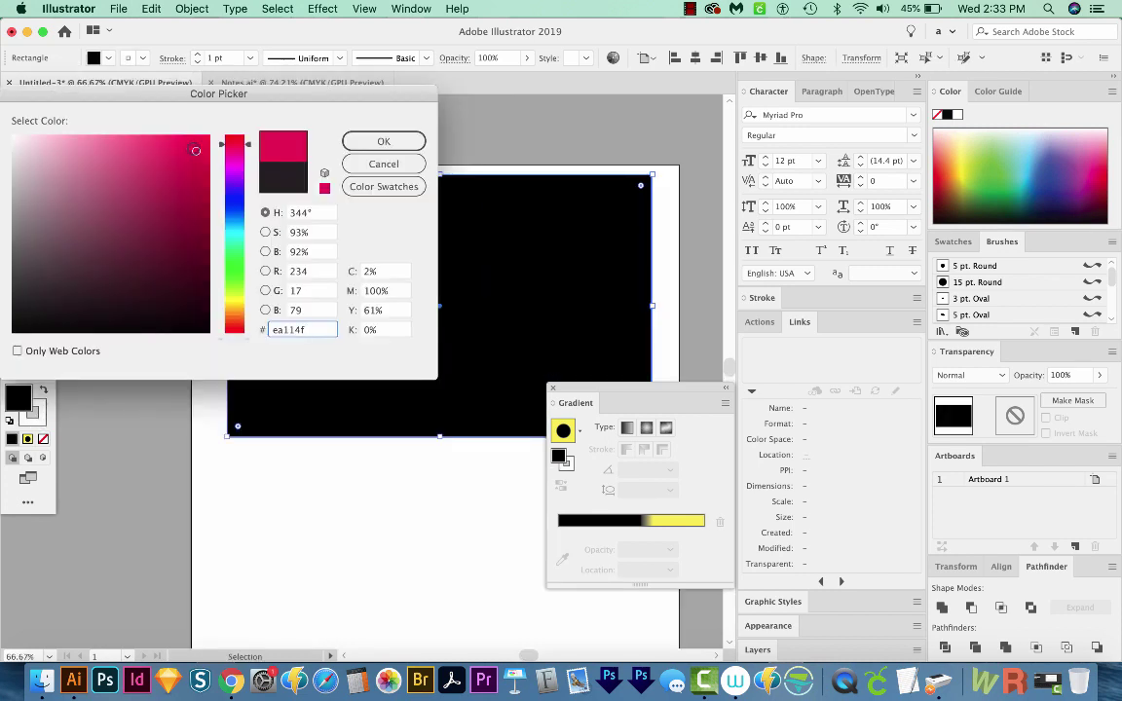
{"action": "left_click_drag", "start_coordinate": [196, 150], "coordinate": [205, 163]}
{"action": "left_click", "coordinate": [382, 143]}
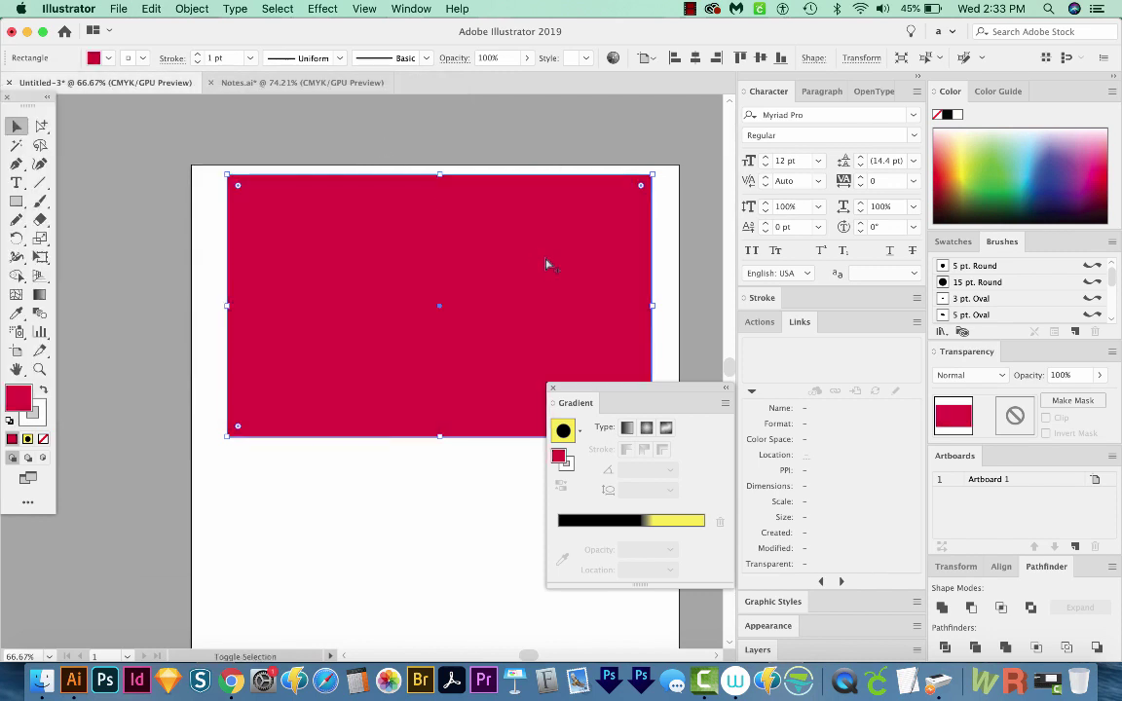
{"action": "key", "text": "super+shift+bracketleft"}
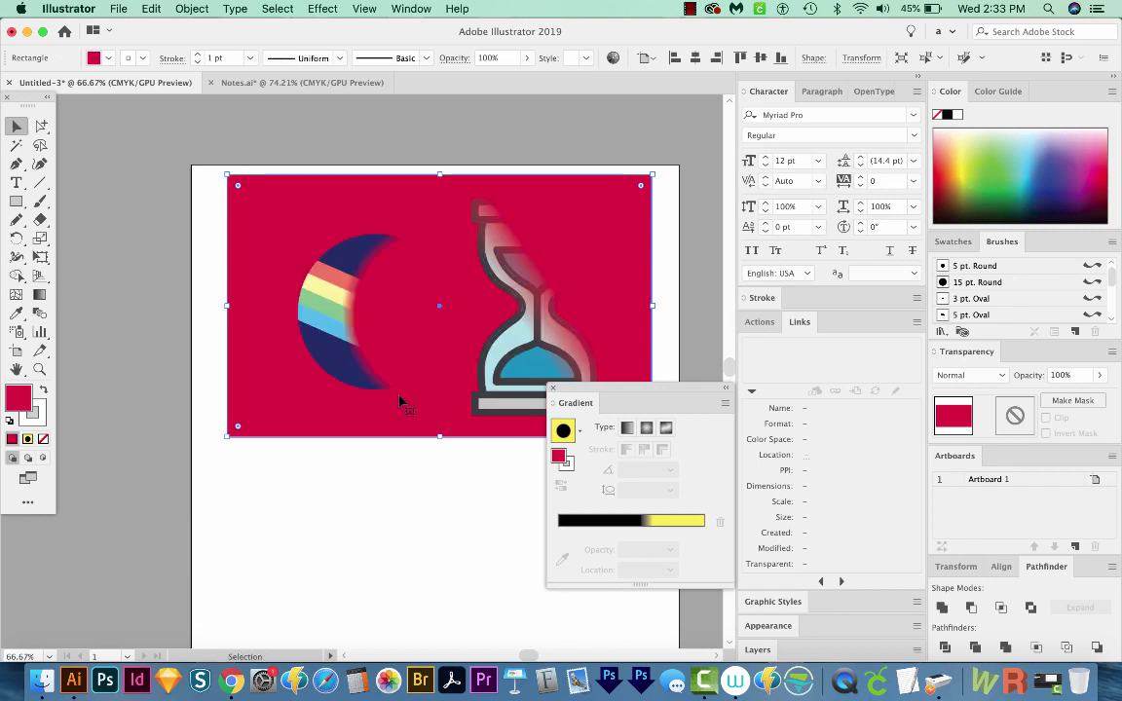
Step: Draw a freehand blob below the red background and fill it green
{"action": "left_click_drag", "start_coordinate": [350, 451], "coordinate": [257, 471]}
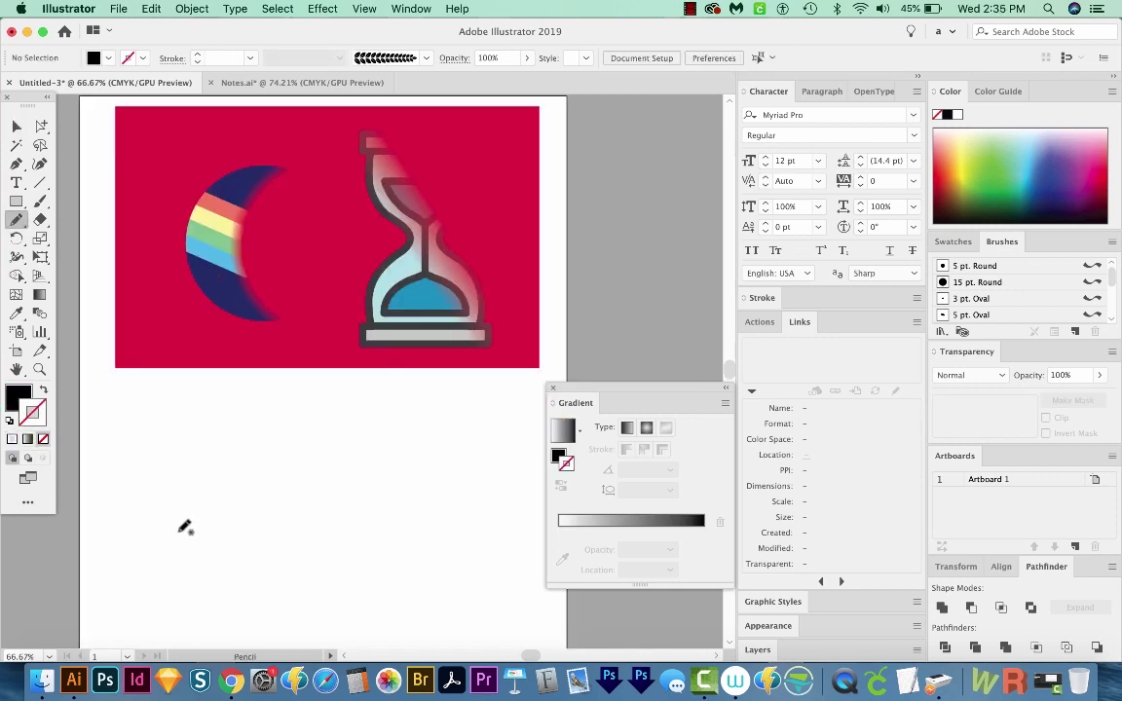
{"action": "mouse_move", "coordinate": [181, 531]}
{"action": "left_mouse_down"}
{"action": "mouse_move", "coordinate": [236, 440]}
{"action": "mouse_move", "coordinate": [250, 443]}
{"action": "mouse_move", "coordinate": [259, 470]}
{"action": "mouse_move", "coordinate": [311, 481]}
{"action": "mouse_move", "coordinate": [333, 500]}
{"action": "mouse_move", "coordinate": [244, 521]}
{"action": "mouse_move", "coordinate": [234, 563]}
{"action": "mouse_move", "coordinate": [212, 565]}
{"action": "mouse_move", "coordinate": [220, 524]}
{"action": "mouse_move", "coordinate": [178, 519]}
{"action": "left_mouse_up"}
{"action": "key", "text": "v"}
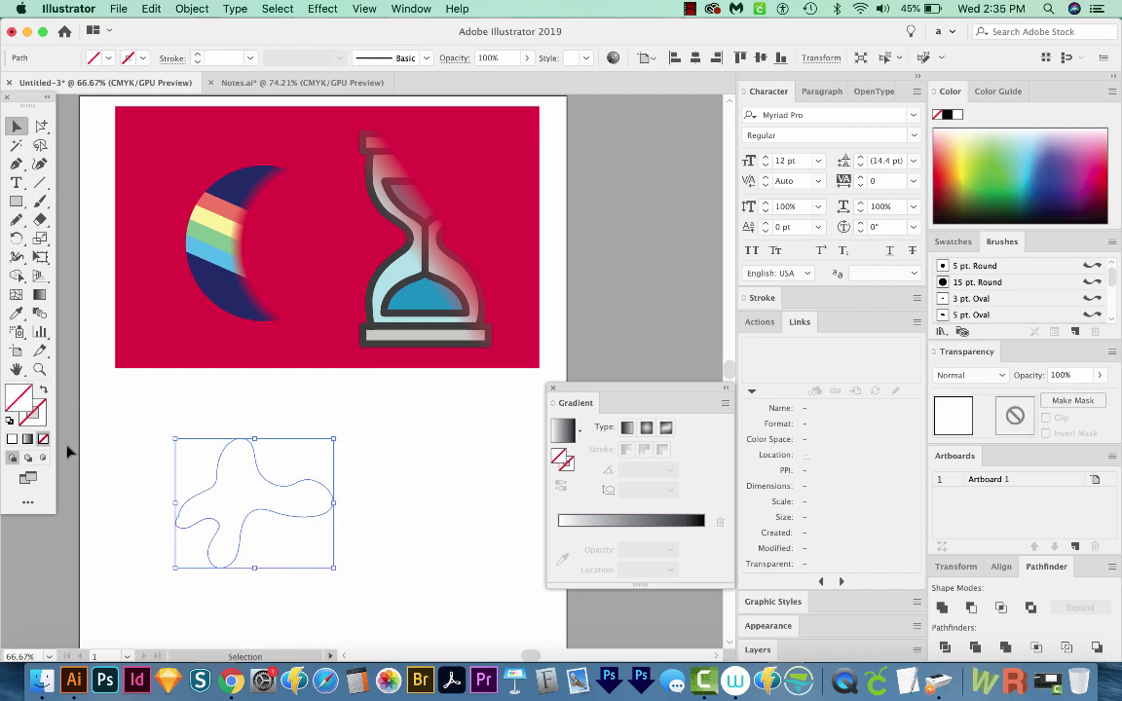
{"action": "left_click", "coordinate": [995, 162]}
{"action": "left_click", "coordinate": [564, 345]}
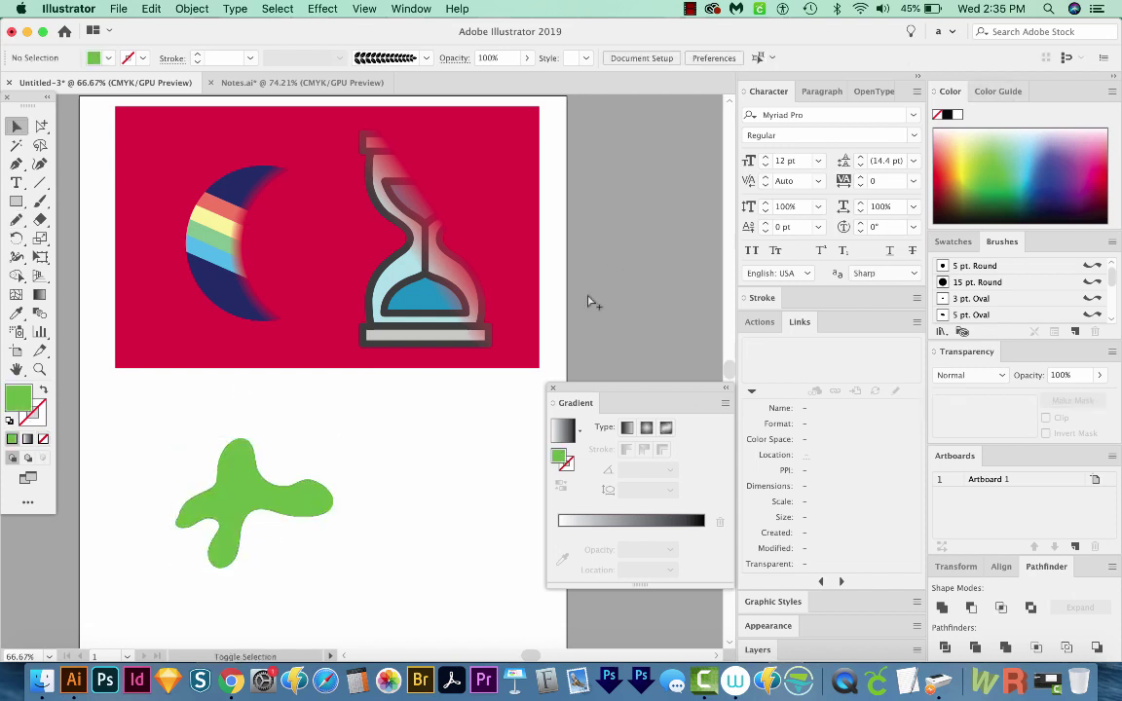
Step: Enlarge and nudge the green blob down, then give it an opacity mask
{"action": "left_click", "coordinate": [278, 498]}
{"action": "left_click_drag", "start_coordinate": [336, 439], "coordinate": [408, 378]}
{"action": "left_click_drag", "start_coordinate": [277, 478], "coordinate": [286, 493]}
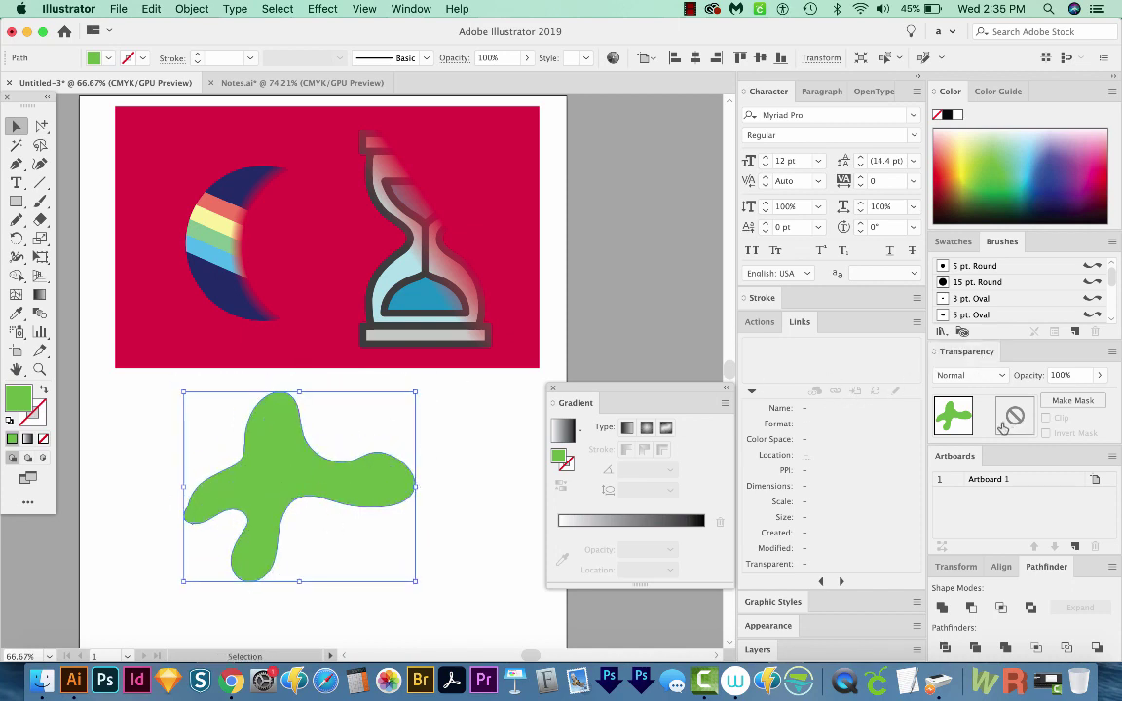
{"action": "left_click", "coordinate": [1073, 401]}
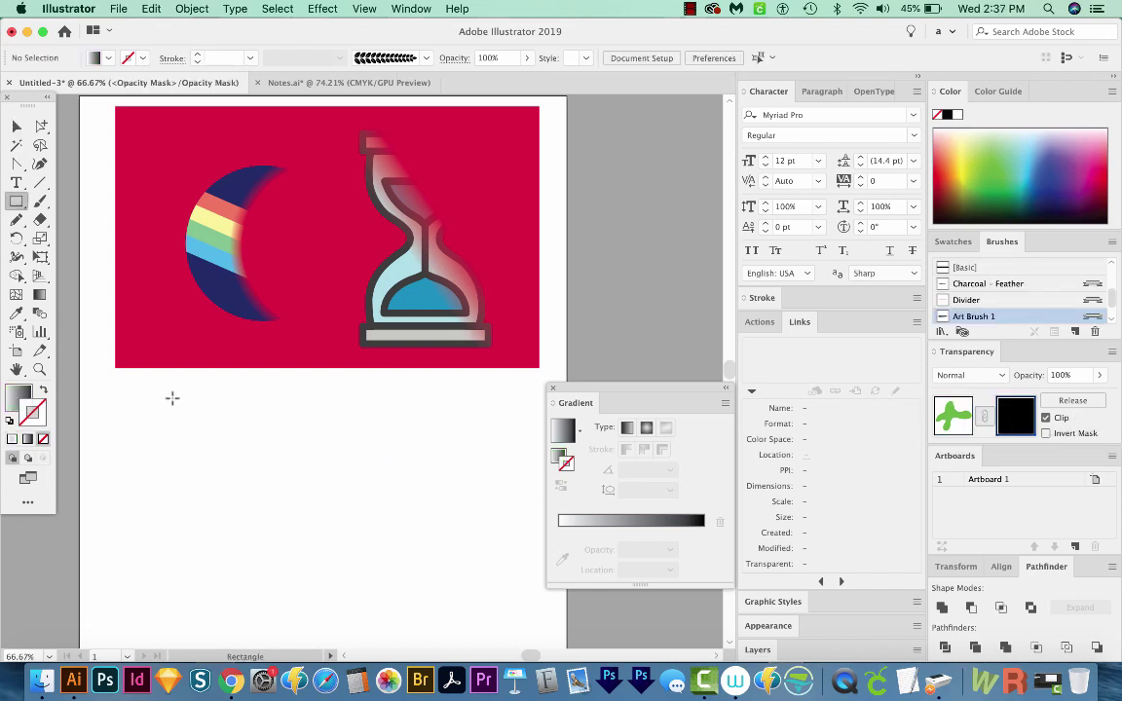
Step: Draw a black-to-white gradient rectangle in the mask over the blob and adjust its size and position
{"action": "left_click_drag", "start_coordinate": [172, 397], "coordinate": [451, 587]}
{"action": "key", "text": "v"}
{"action": "left_click_drag", "start_coordinate": [339, 498], "coordinate": [325, 494]}
{"action": "left_click_drag", "start_coordinate": [299, 393], "coordinate": [298, 383]}
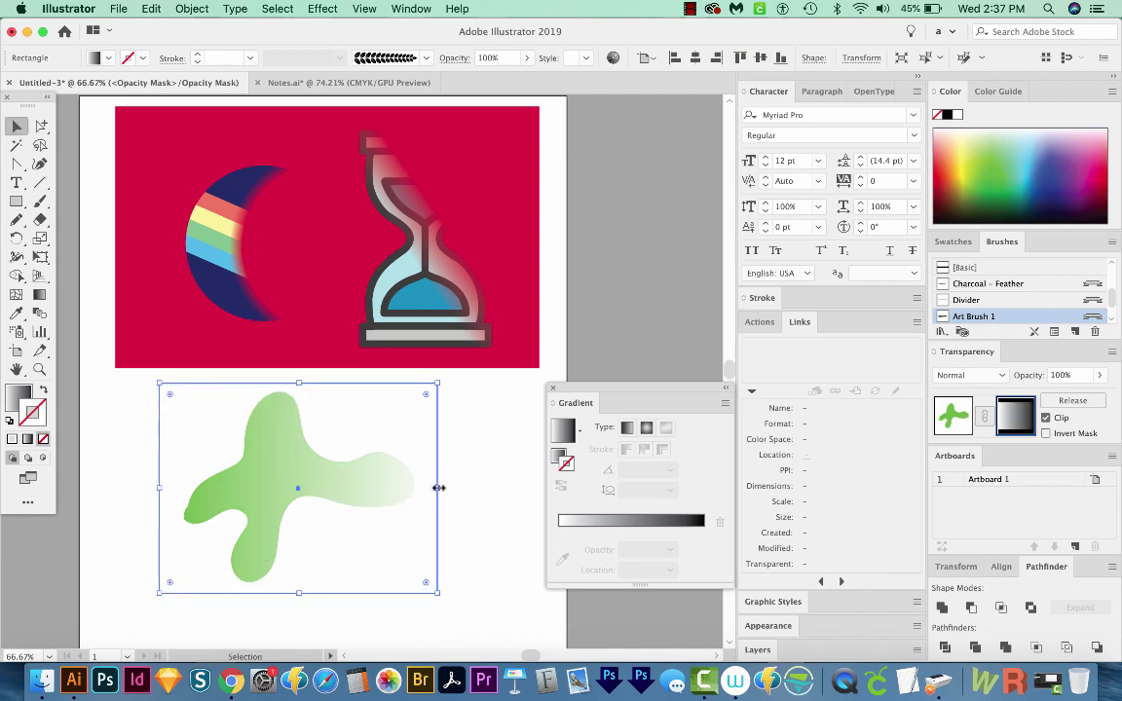
{"action": "left_click_drag", "start_coordinate": [439, 488], "coordinate": [432, 488]}
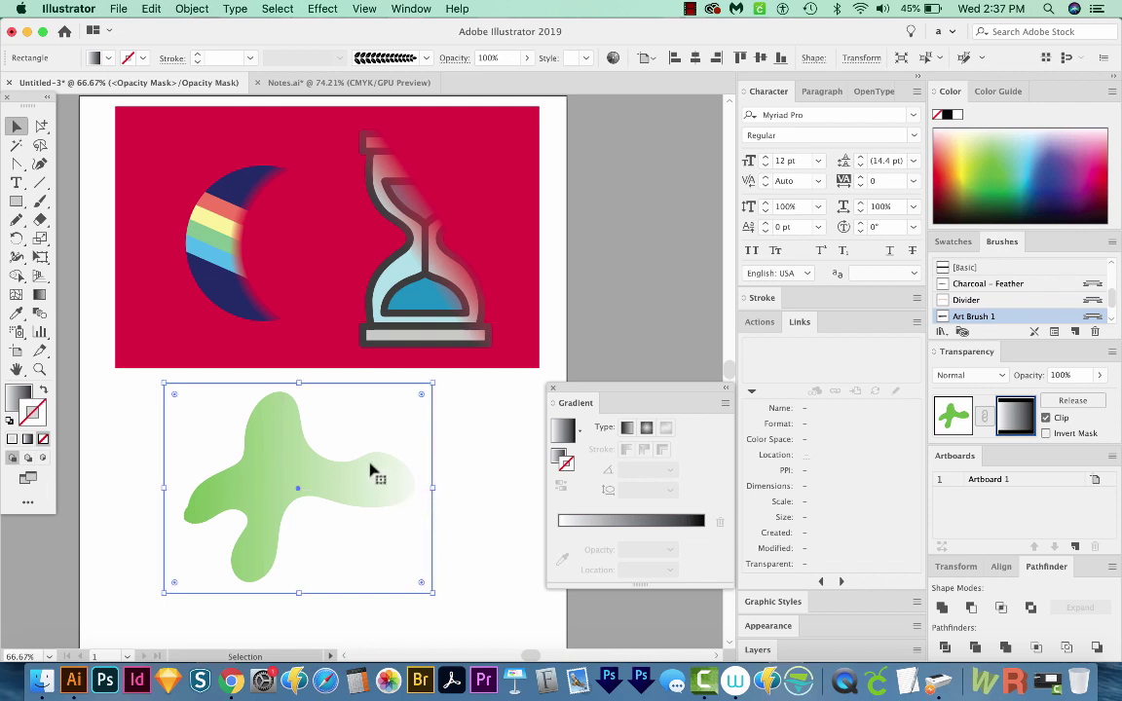
Step: Paint a leafy wheat stroke with Art Brush 1 across the blob's mask, then deselect it
{"action": "key", "text": "b"}
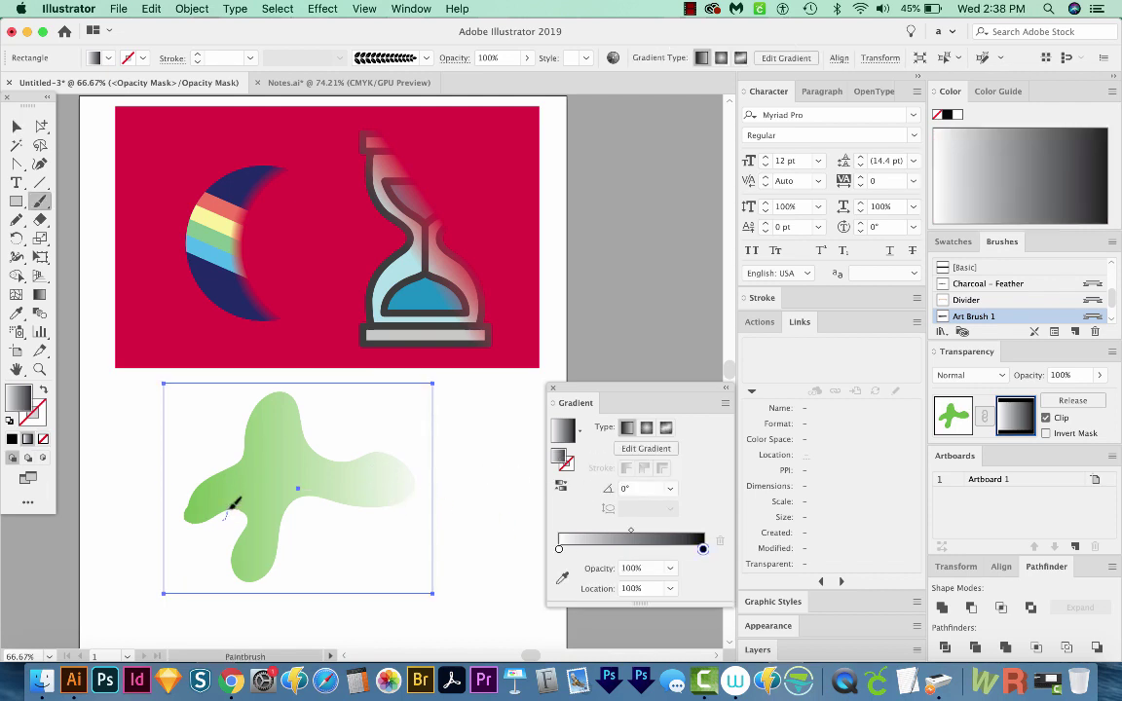
{"action": "left_click_drag", "start_coordinate": [336, 451], "coordinate": [338, 449]}
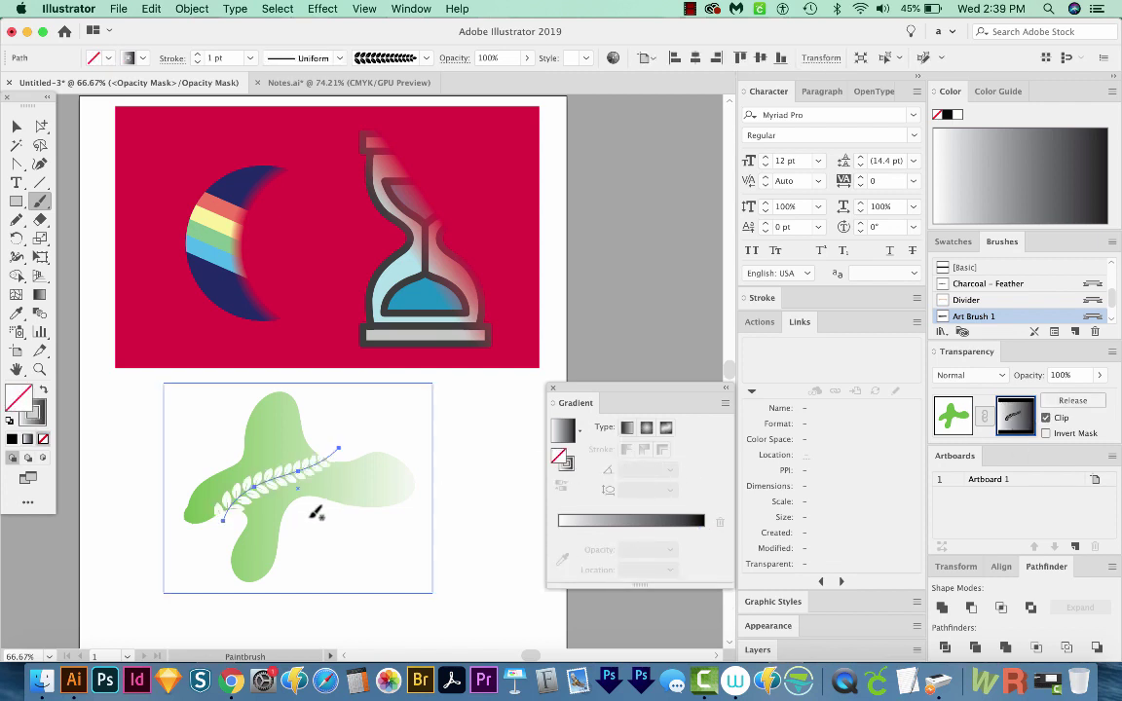
{"action": "key", "text": "v"}
{"action": "left_click", "coordinate": [316, 448]}
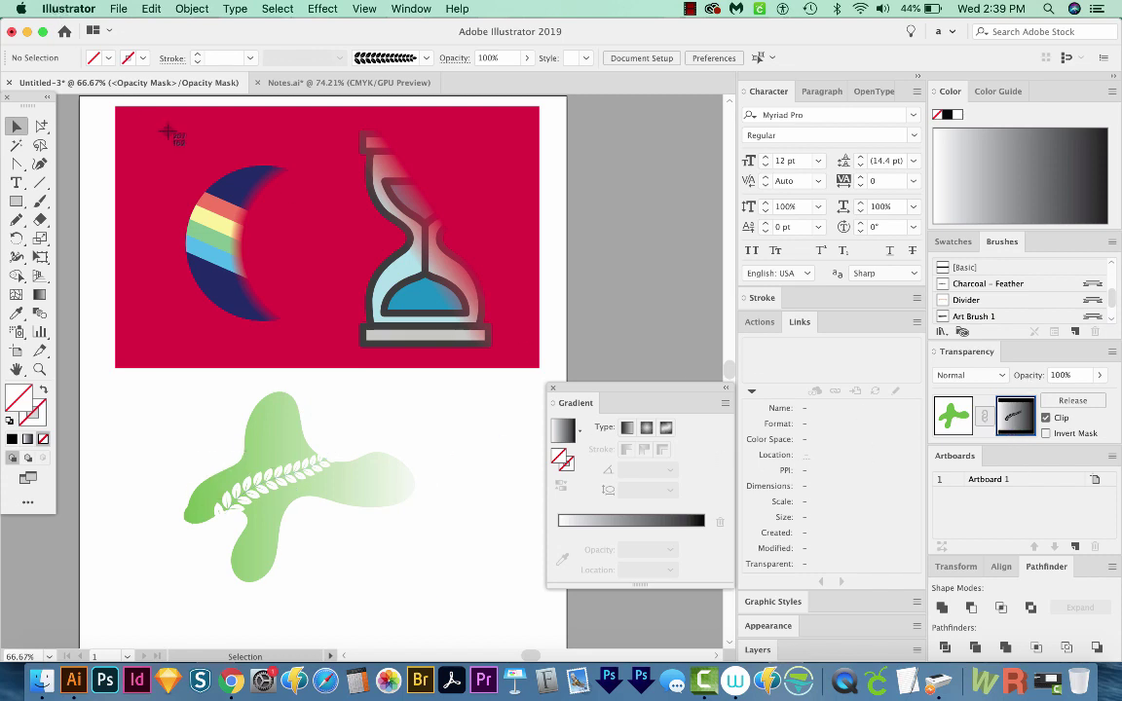
Step: Scale the embedded hourglass picture in the mask to about 26% and position it over the blob
{"action": "left_click_drag", "start_coordinate": [150, 118], "coordinate": [532, 362]}
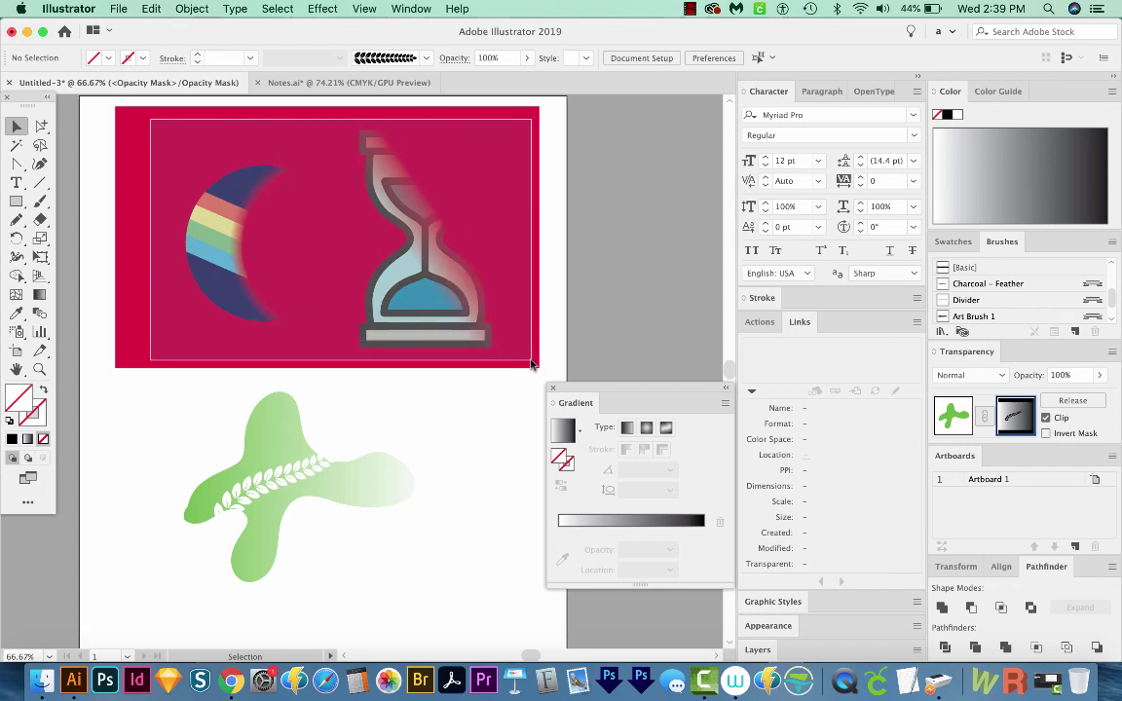
{"action": "left_click", "coordinate": [275, 456]}
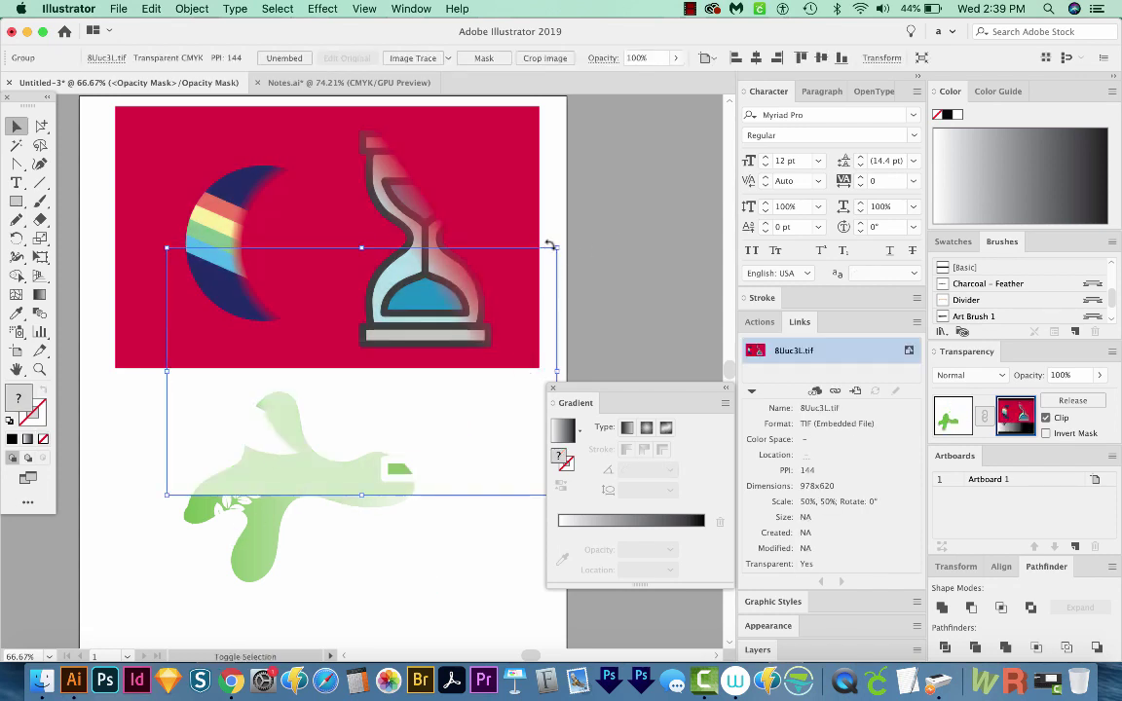
{"action": "left_click_drag", "start_coordinate": [556, 247], "coordinate": [381, 365]}
{"action": "left_click_drag", "start_coordinate": [305, 453], "coordinate": [258, 492]}
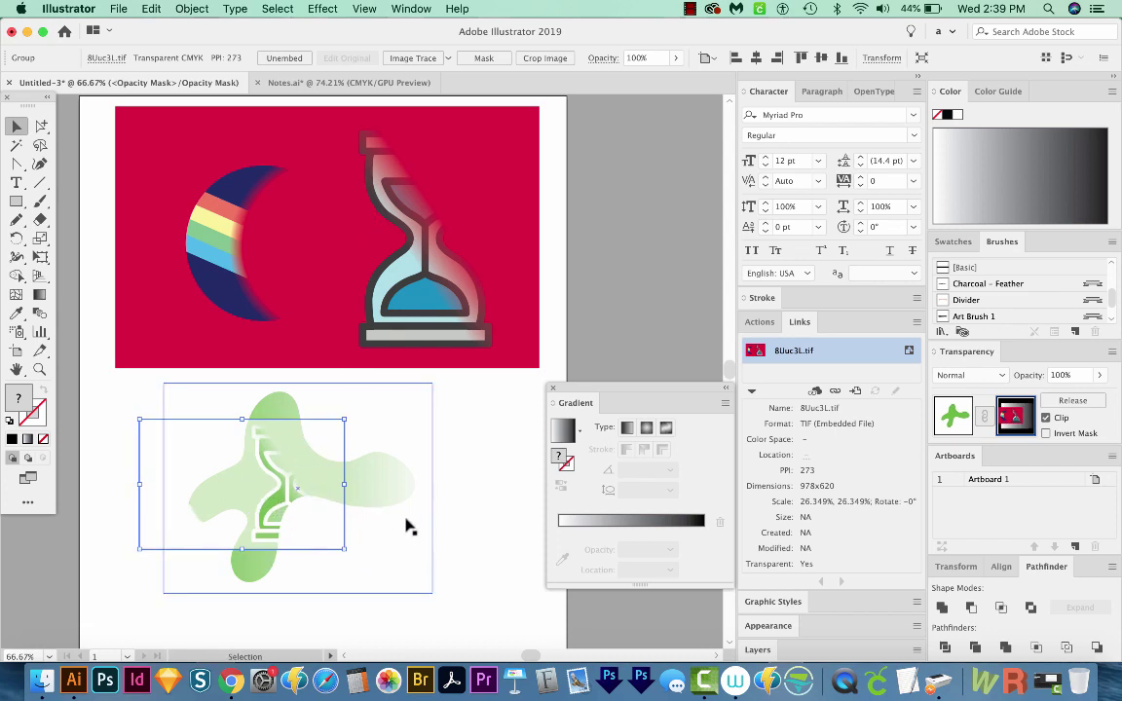
{"action": "mouse_move", "coordinate": [218, 495]}
{"action": "left_mouse_down"}
{"action": "mouse_move", "coordinate": [260, 489]}
{"action": "mouse_move", "coordinate": [244, 496]}
{"action": "mouse_move", "coordinate": [260, 461]}
{"action": "mouse_move", "coordinate": [306, 431]}
{"action": "mouse_move", "coordinate": [249, 461]}
{"action": "mouse_move", "coordinate": [293, 429]}
{"action": "mouse_move", "coordinate": [277, 487]}
{"action": "left_mouse_up"}
Step: Draw a Pencil swirl widened to 20.228 pt and choose the wheat art brush for a second stroke
{"action": "key", "text": "n"}
{"action": "key", "text": "period"}
{"action": "key", "text": "shift+w"}
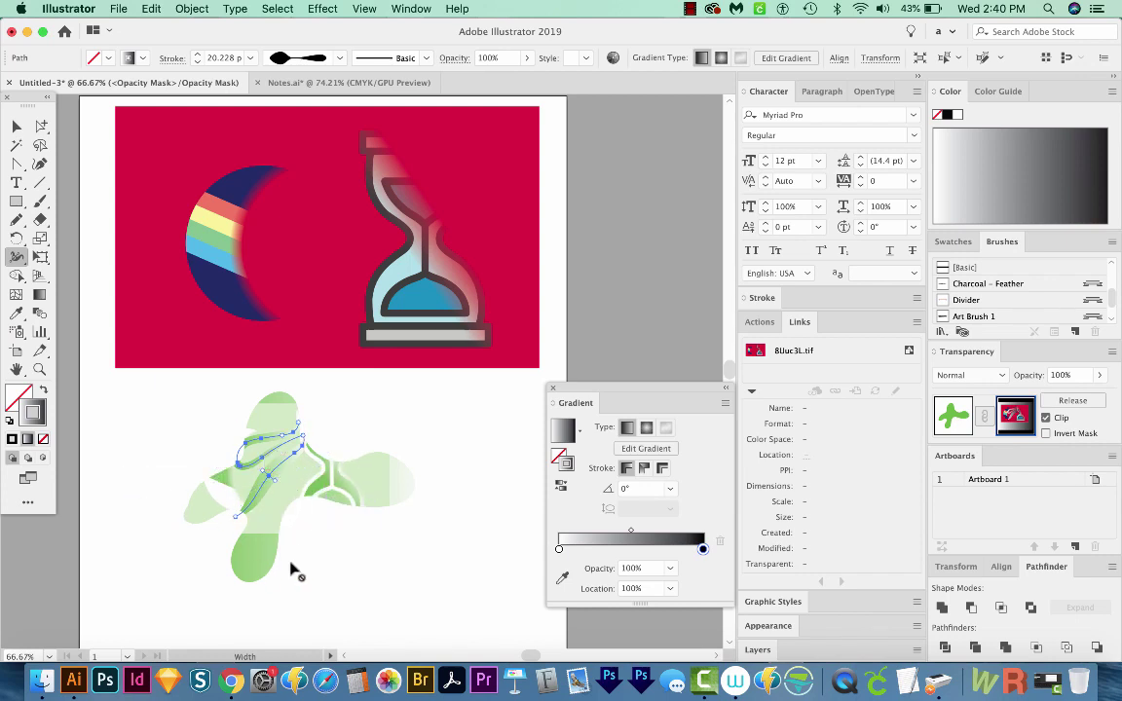
{"action": "left_click", "coordinate": [16, 127]}
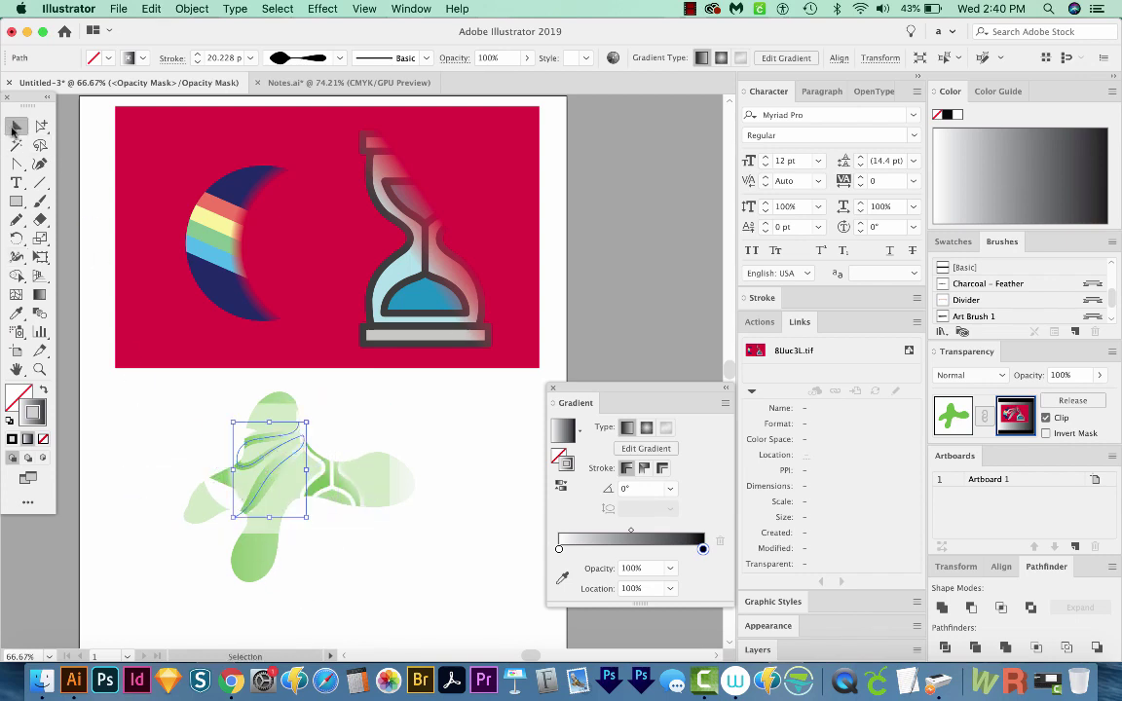
{"action": "left_click", "coordinate": [333, 556]}
{"action": "left_click", "coordinate": [283, 631]}
{"action": "key", "text": "b"}
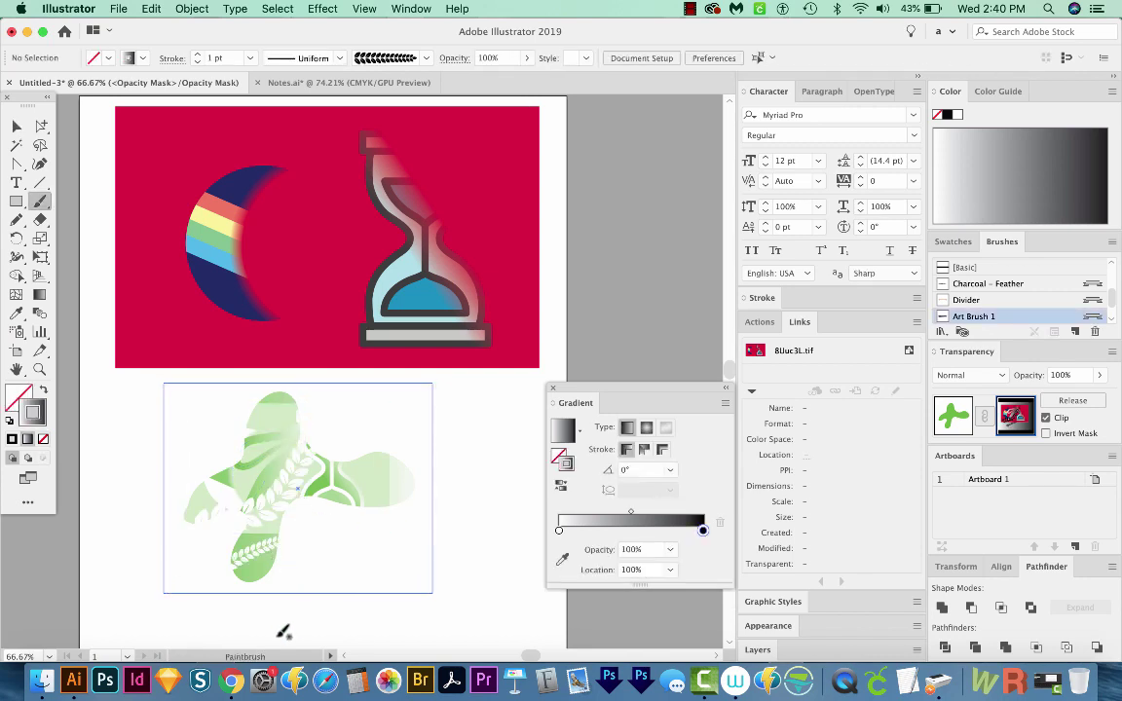
Step: Exit mask editing and release the green blob's opacity mask via the <Path> in Layer 1
{"action": "left_click", "coordinate": [954, 419]}
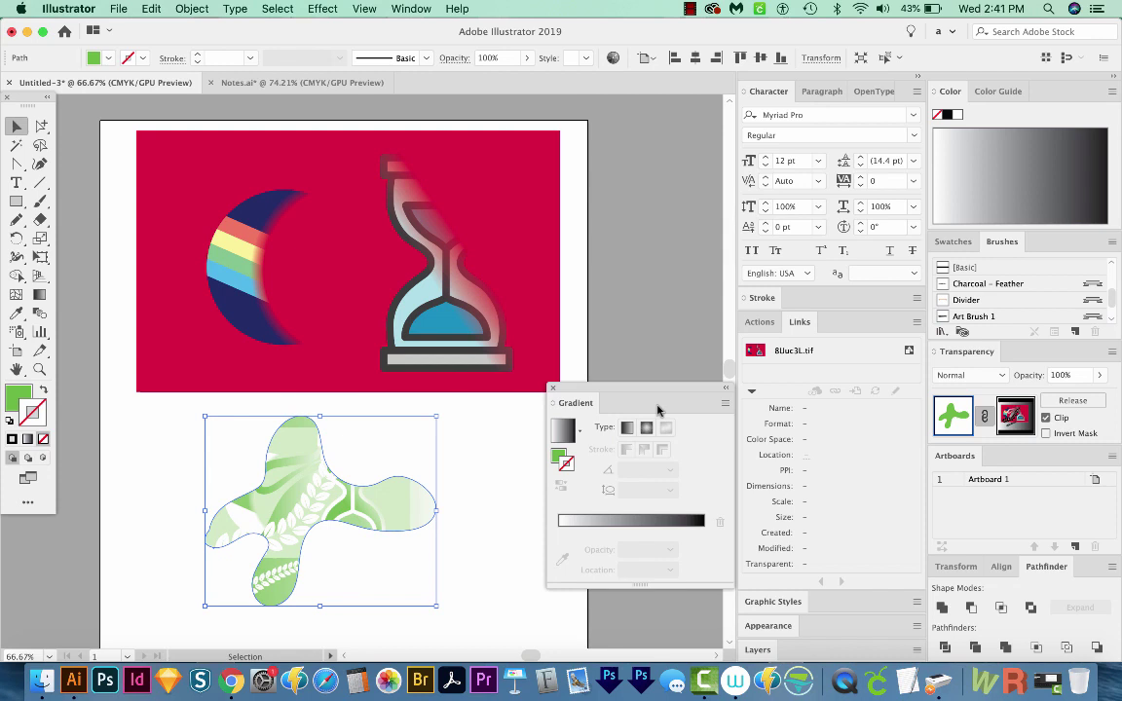
{"action": "key", "text": "F7"}
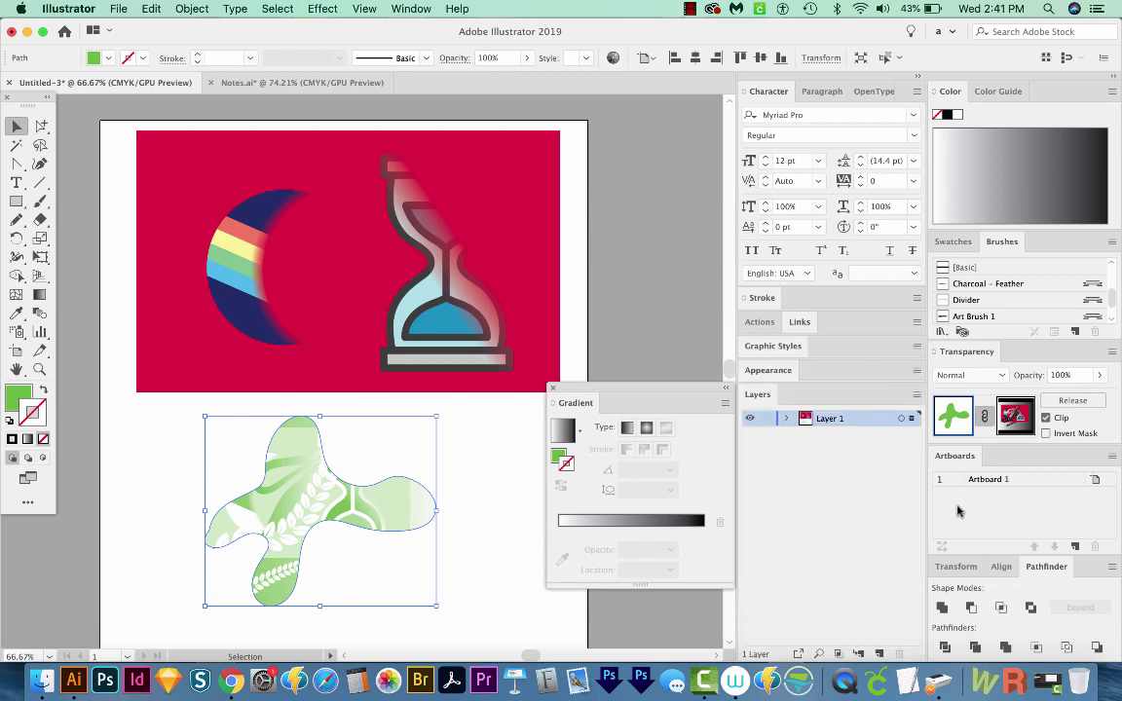
{"action": "left_click", "coordinate": [785, 417]}
{"action": "left_click", "coordinate": [867, 441]}
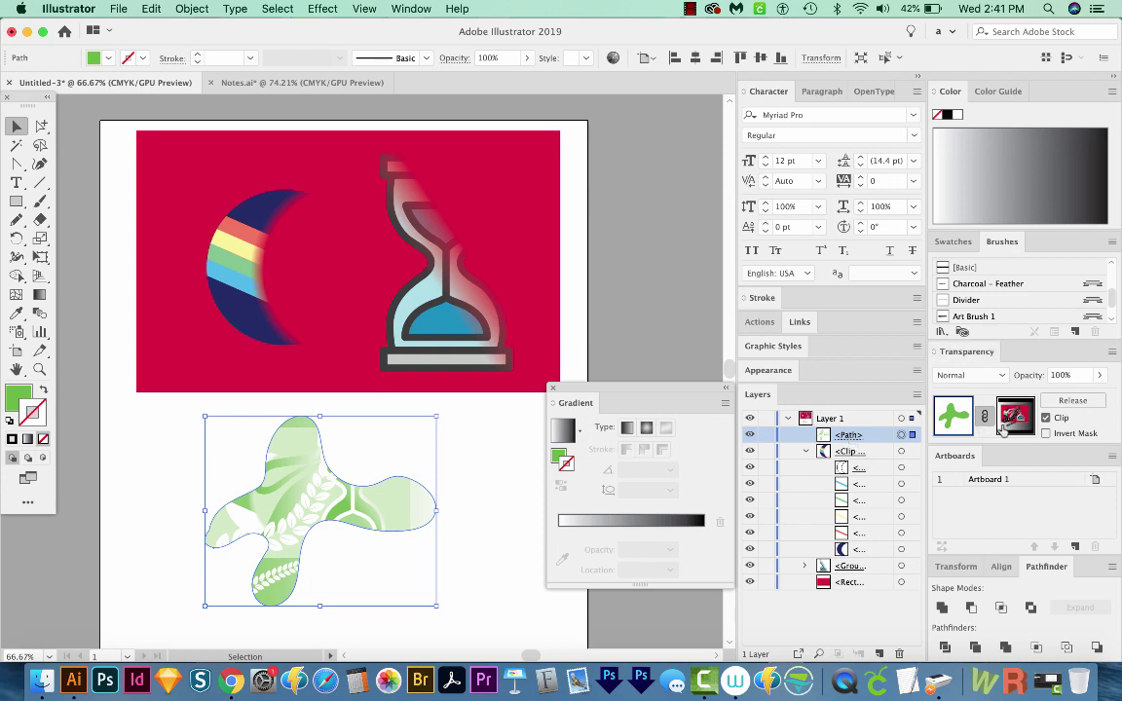
{"action": "left_click", "coordinate": [1072, 400]}
Step: Direct-select the embedded hourglass picture within the released mask artwork
{"action": "key", "text": "super+shift+a"}
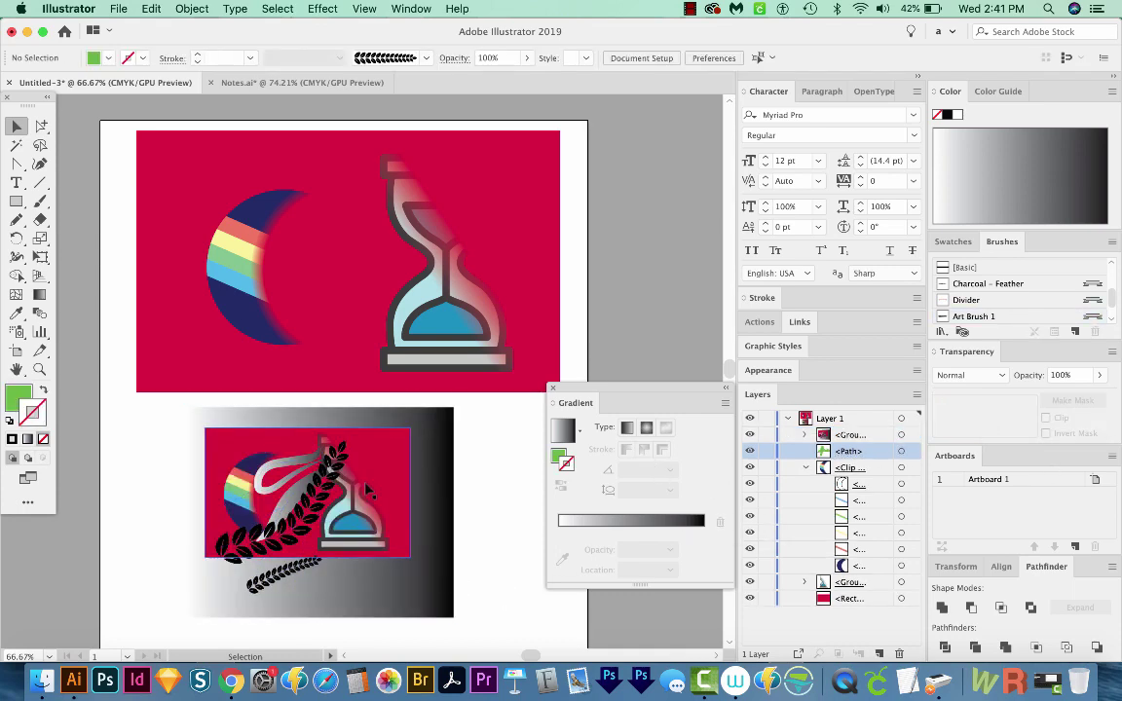
{"action": "left_click", "coordinate": [328, 432]}
{"action": "key", "text": "a"}
{"action": "left_click", "coordinate": [389, 470]}
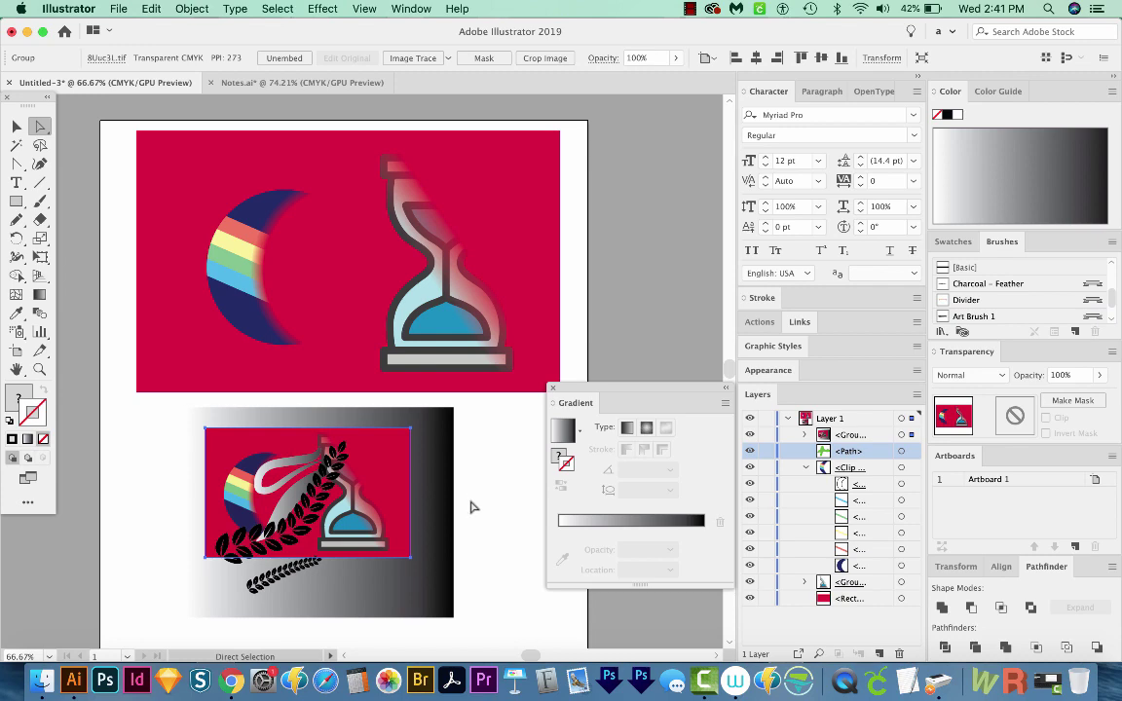
Step: Delete the red background rectangle
{"action": "left_click", "coordinate": [431, 512]}
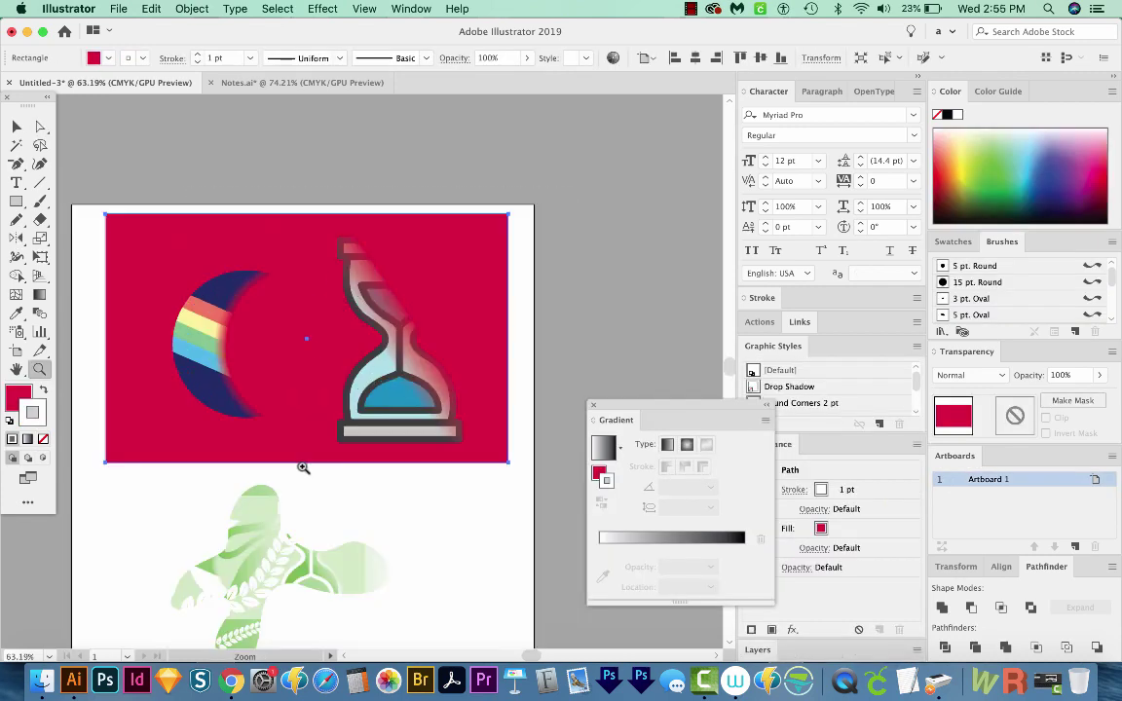
{"action": "scroll", "coordinate": [313, 330], "scroll_direction": "down", "scroll_amount": 5}
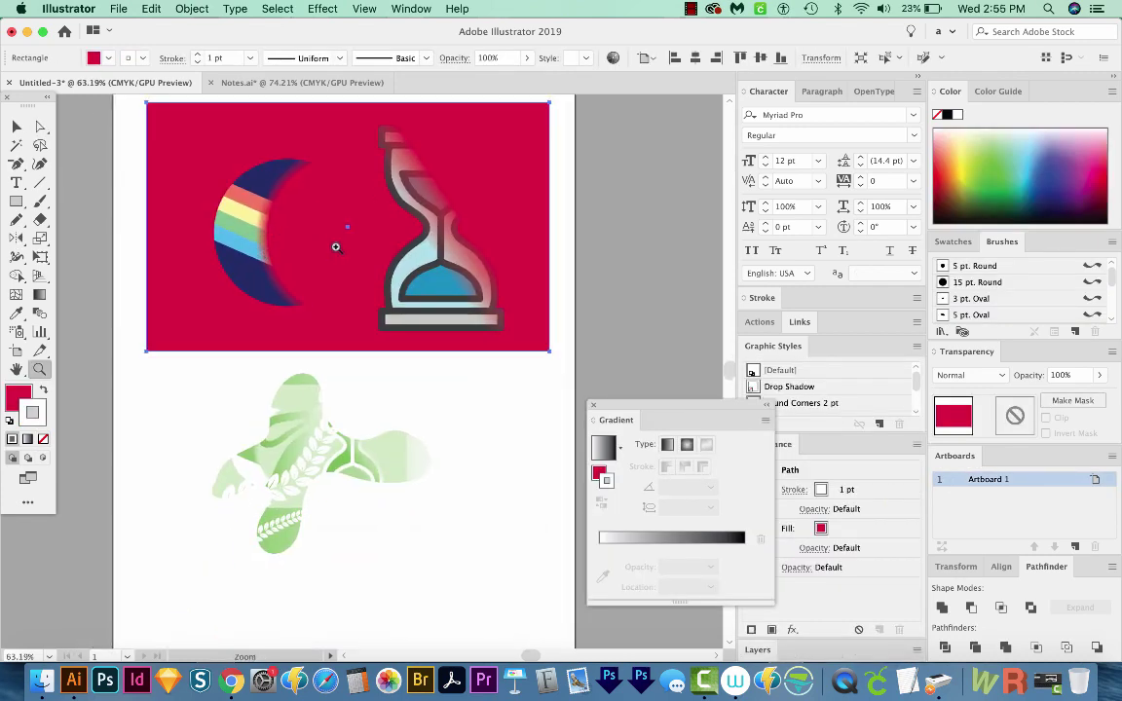
{"action": "scroll", "coordinate": [430, 340], "scroll_direction": "up", "scroll_amount": 3}
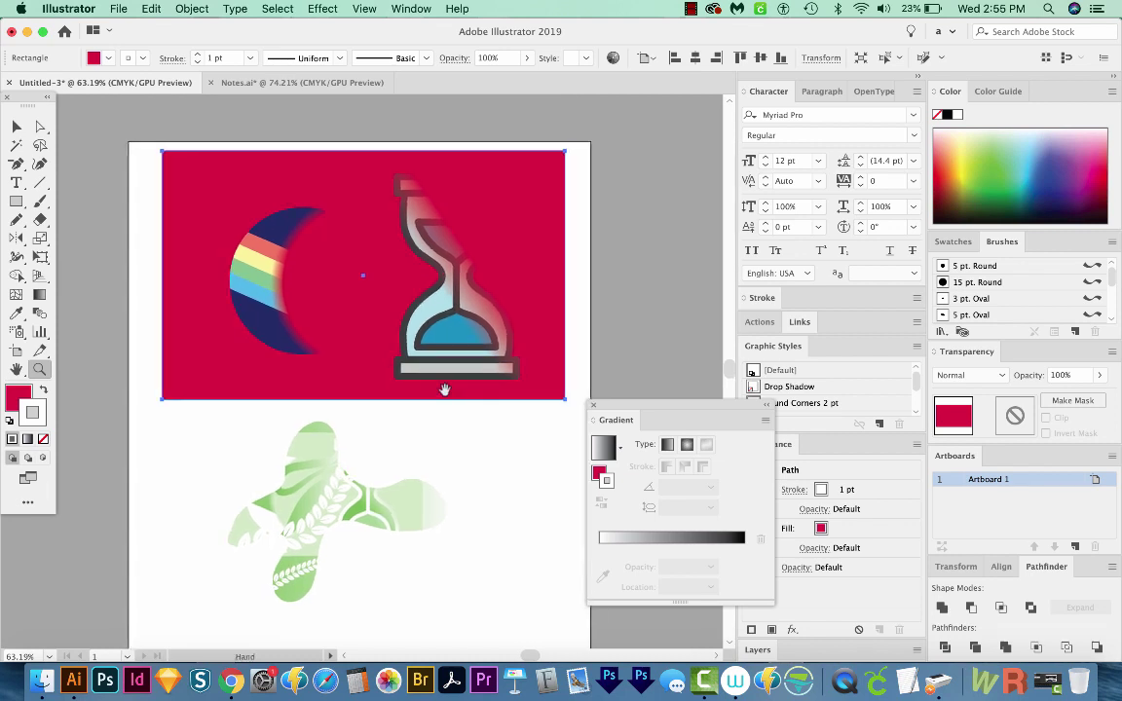
{"action": "key", "text": "v"}
{"action": "key", "text": "ctrl+a"}
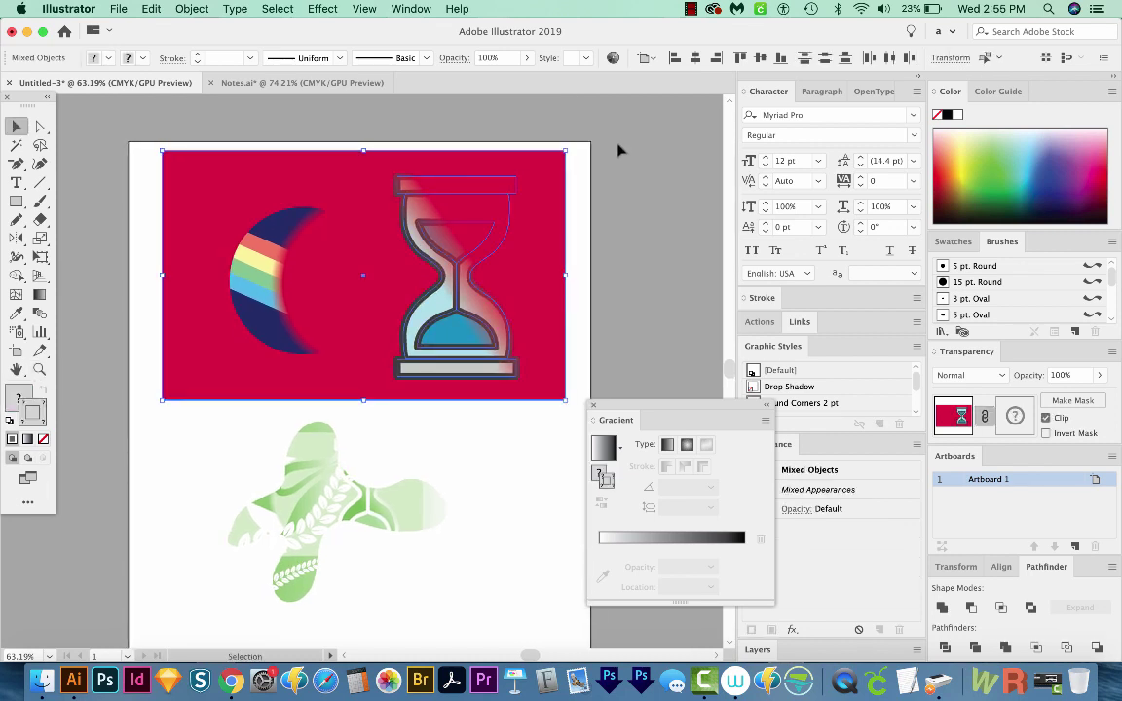
{"action": "left_click", "coordinate": [517, 175]}
{"action": "key", "text": "Delete"}
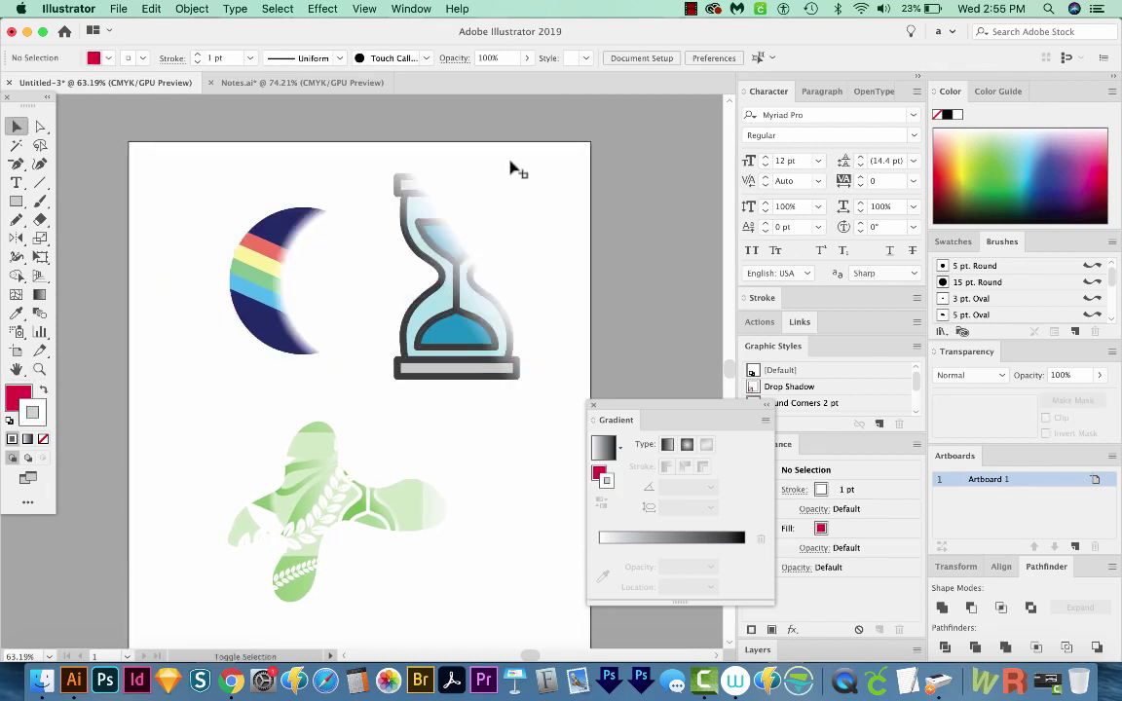
Step: Resize the artboard to fit snugly around the moon and hourglass
{"action": "key", "text": "shift+o"}
{"action": "scroll", "coordinate": [351, 390], "scroll_direction": "down", "scroll_amount": 5}
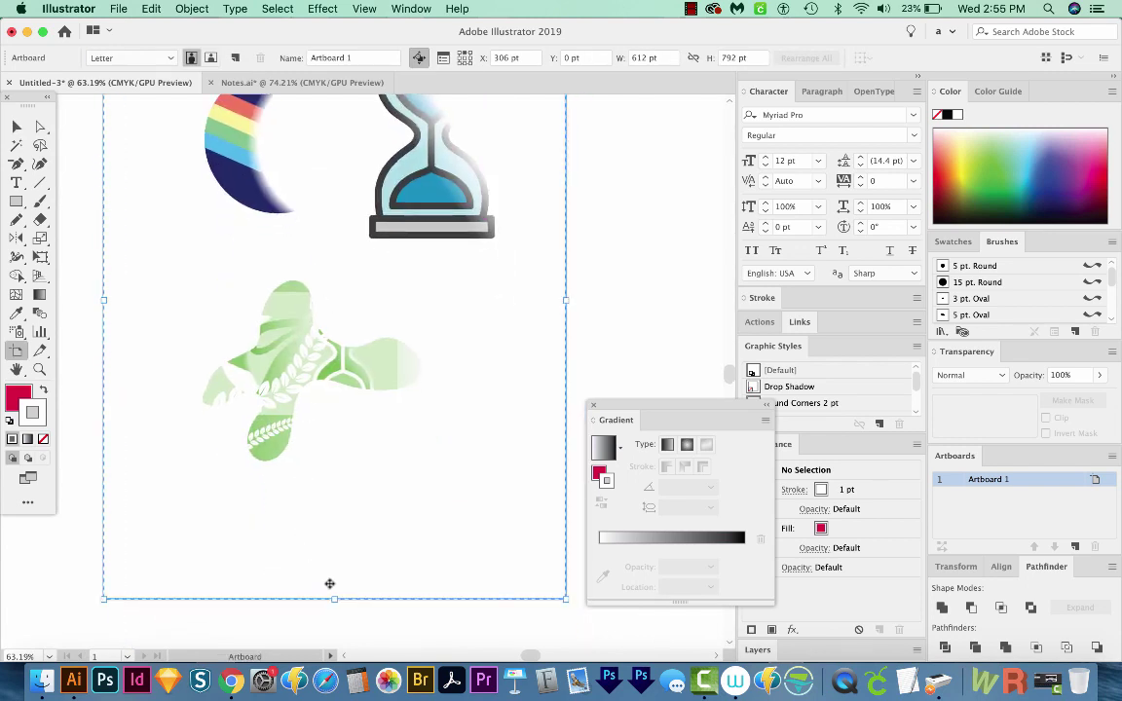
{"action": "left_click_drag", "start_coordinate": [336, 600], "coordinate": [468, 260]}
{"action": "scroll", "coordinate": [556, 253], "scroll_direction": "up", "scroll_amount": 4}
{"action": "left_click_drag", "start_coordinate": [566, 301], "coordinate": [522, 294]}
Step: Export the artwork as a transparent PNG at 30 ppi
{"action": "left_click", "coordinate": [118, 9]}
{"action": "mouse_move", "coordinate": [163, 262]}
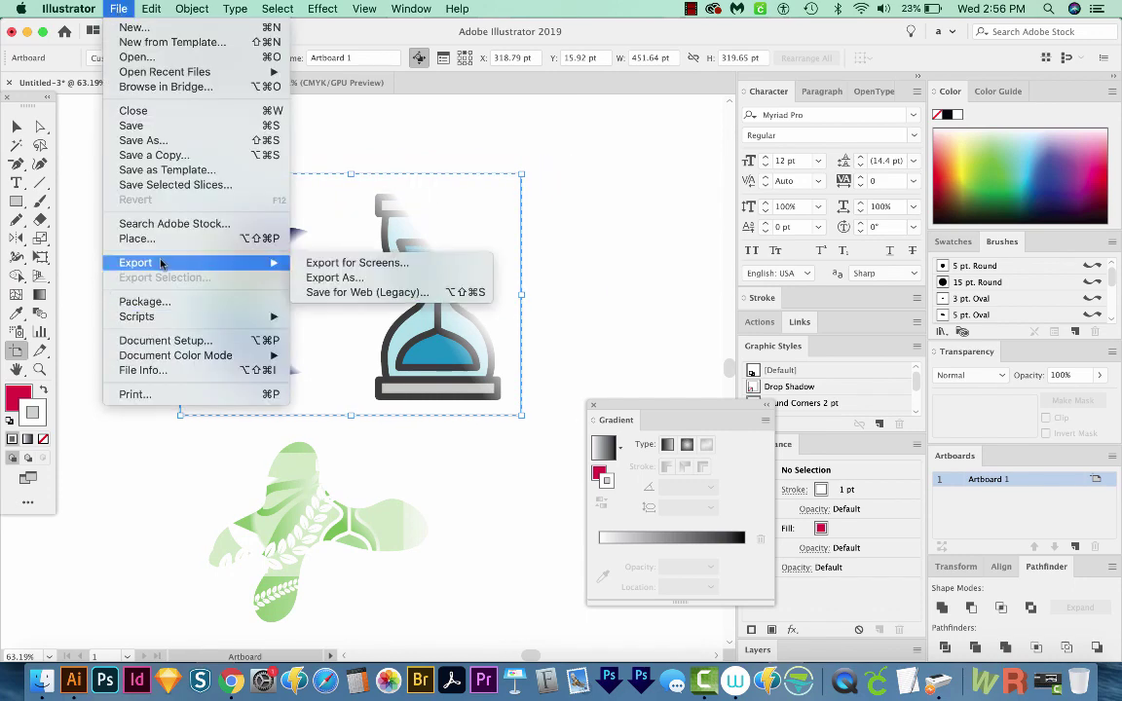
{"action": "left_click", "coordinate": [334, 278]}
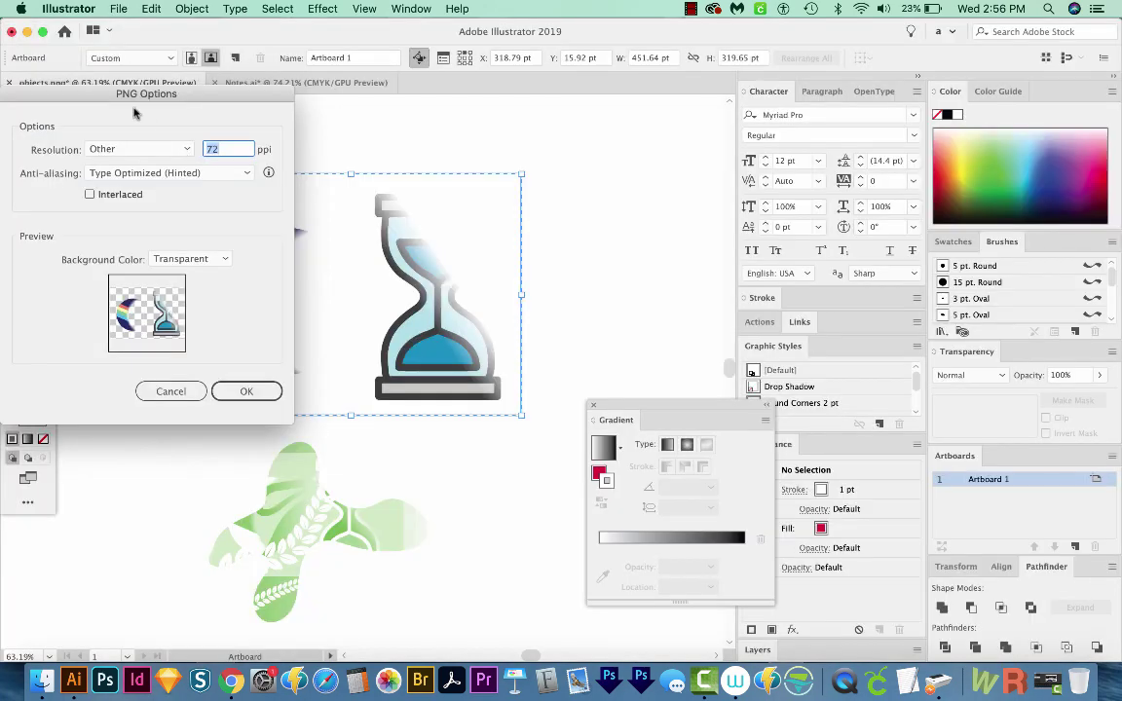
{"action": "type", "text": "300"}
{"action": "left_click", "coordinate": [245, 391]}
Step: Preview the exported objects-01.png in its folder and open it in Google Chrome
{"action": "left_click", "coordinate": [42, 680]}
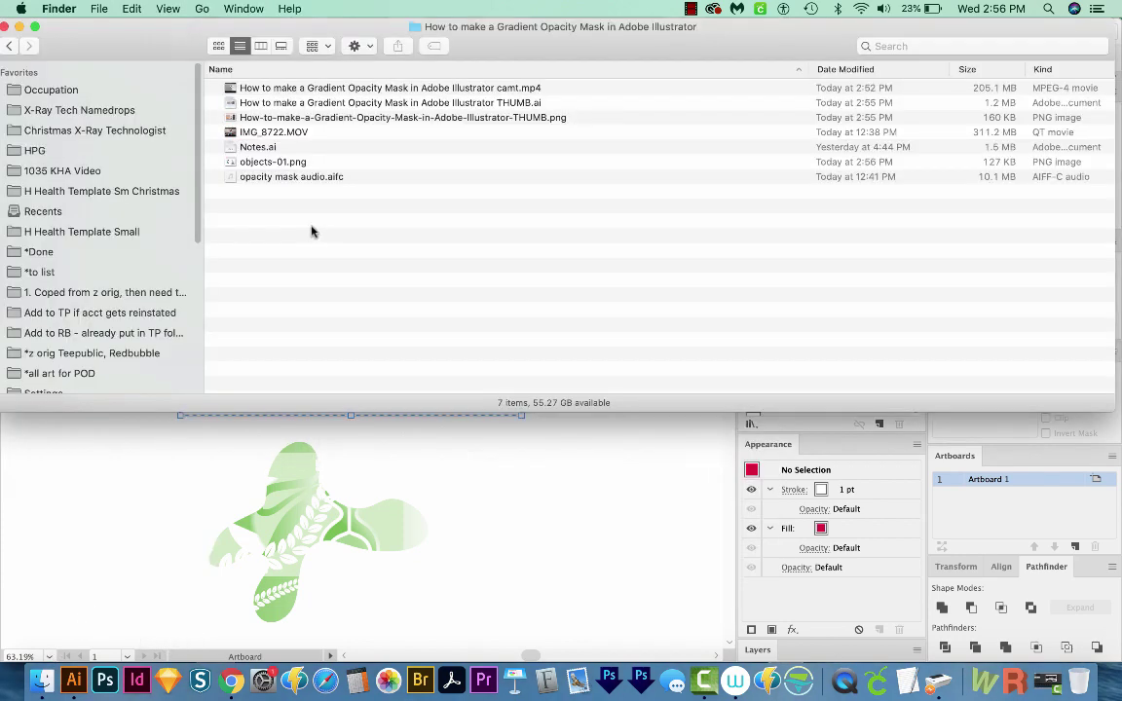
{"action": "left_click", "coordinate": [321, 162]}
{"action": "key", "text": "space"}
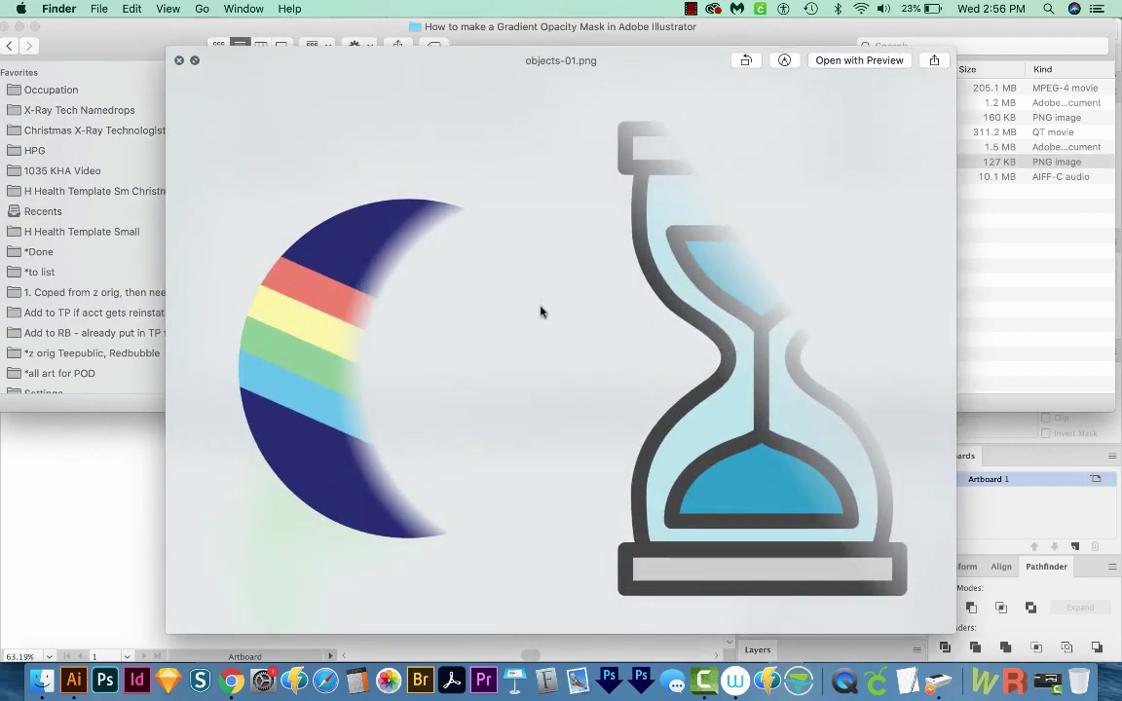
{"action": "key", "text": "space"}
{"action": "left_click_drag", "start_coordinate": [231, 165], "coordinate": [232, 679]}
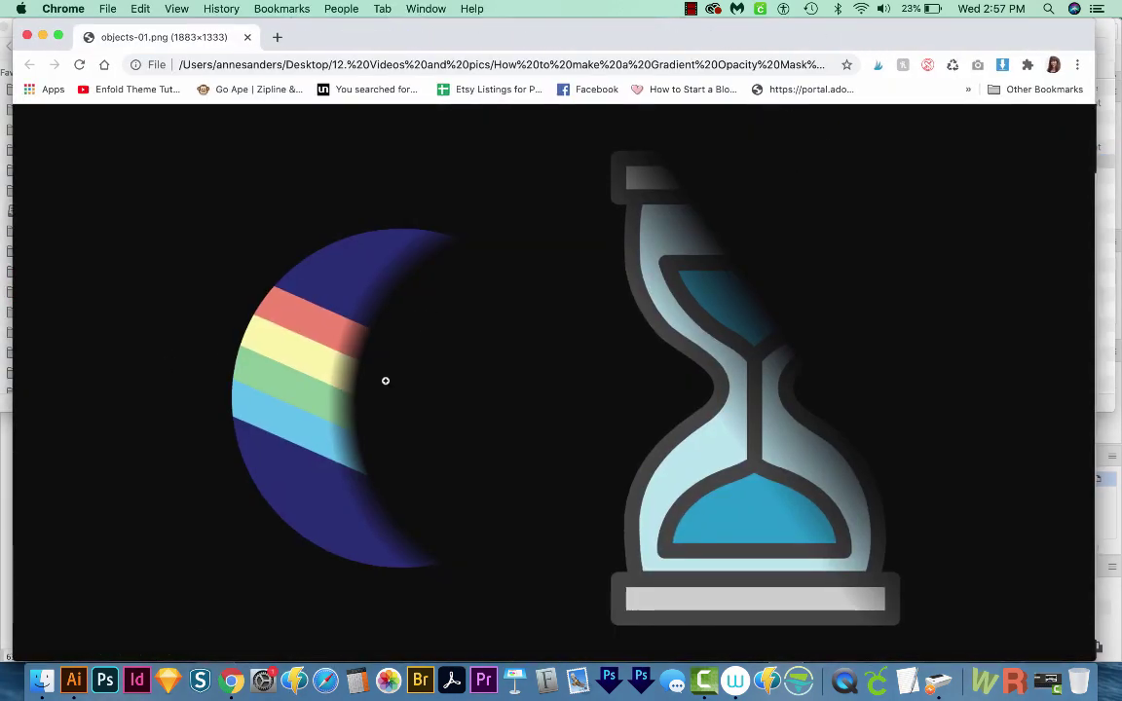